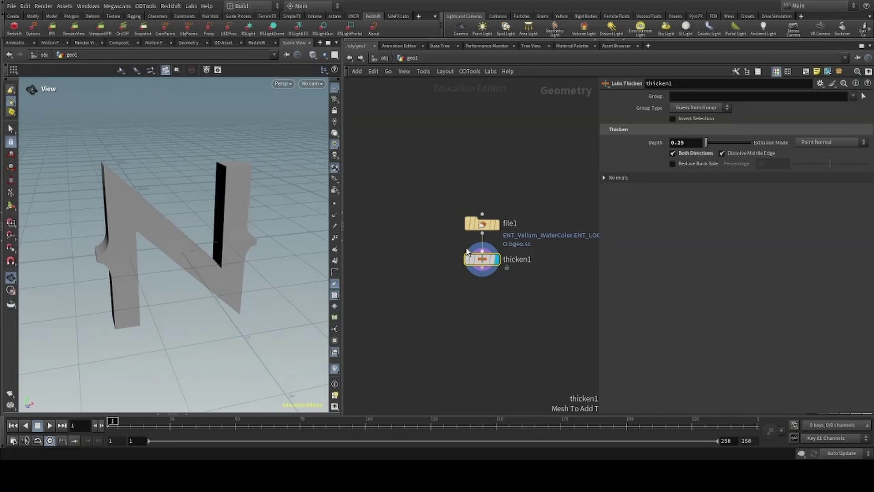
- Add a Cloud Shape from Polygon node after thicken1 and adjust its Packing Density
key(Tab)
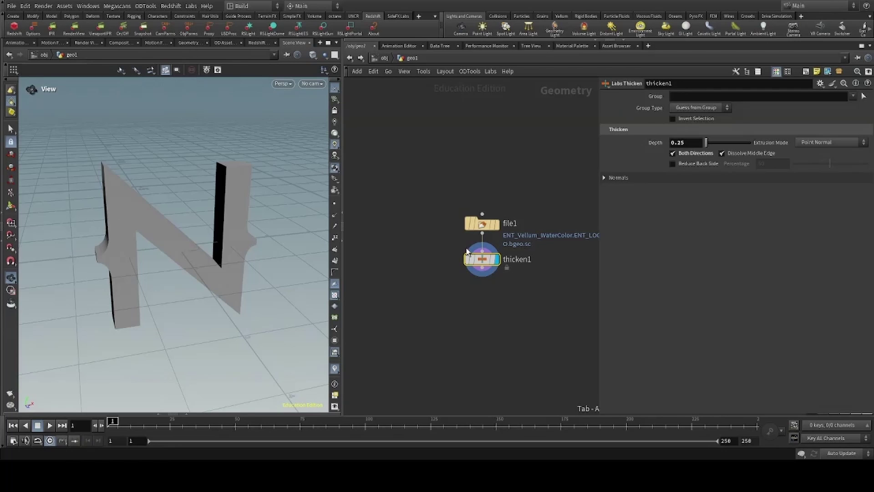
key(Return)
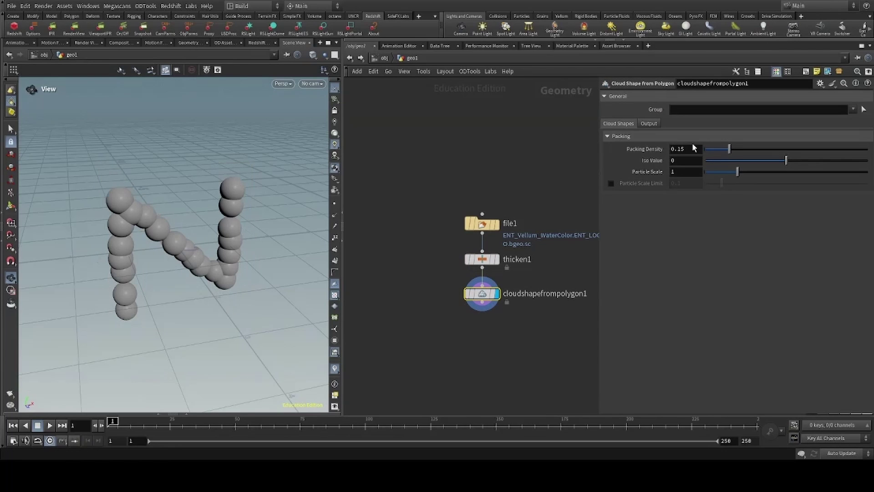
middle_drag(693, 147, 500, 197)
- Add a Point Relax node after cloudshapefrompolygon1 with Relax in 3D Space enabled and a Point Radius Scale of 1.37
middle_drag(445, 294, 428, 258)
key(Tab)
text(relax)
key(Return)
key(Return)
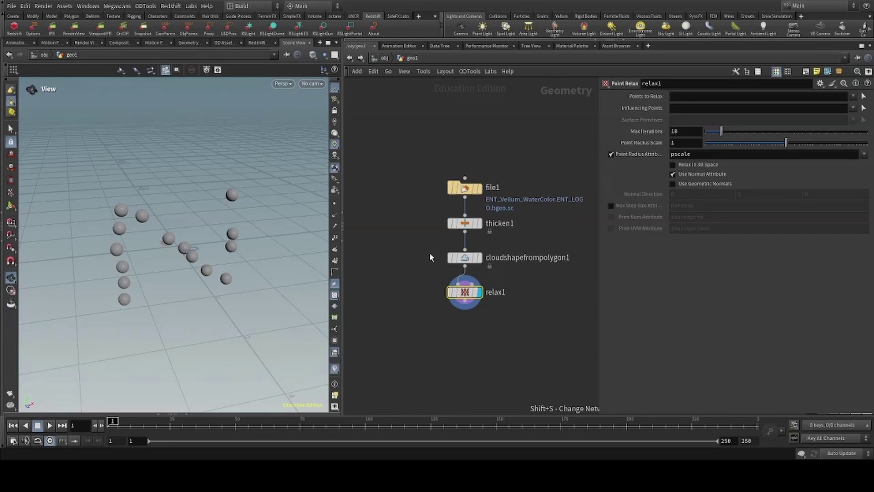
click(673, 165)
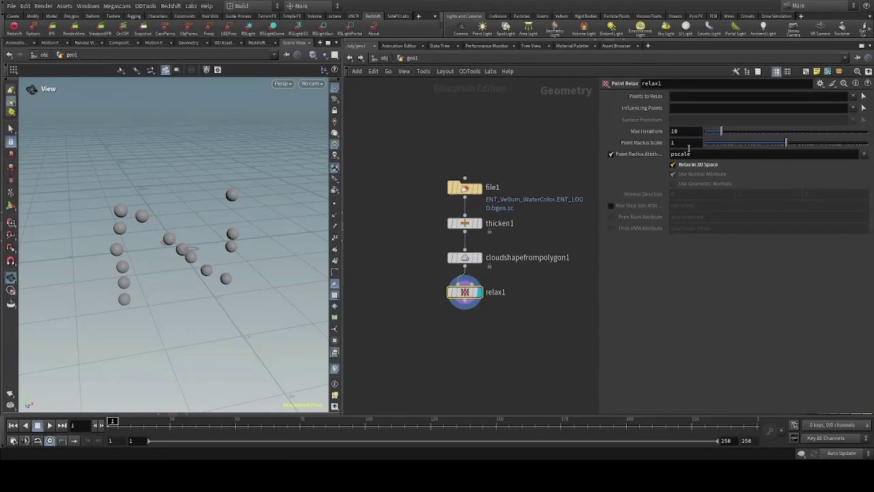
click(686, 144)
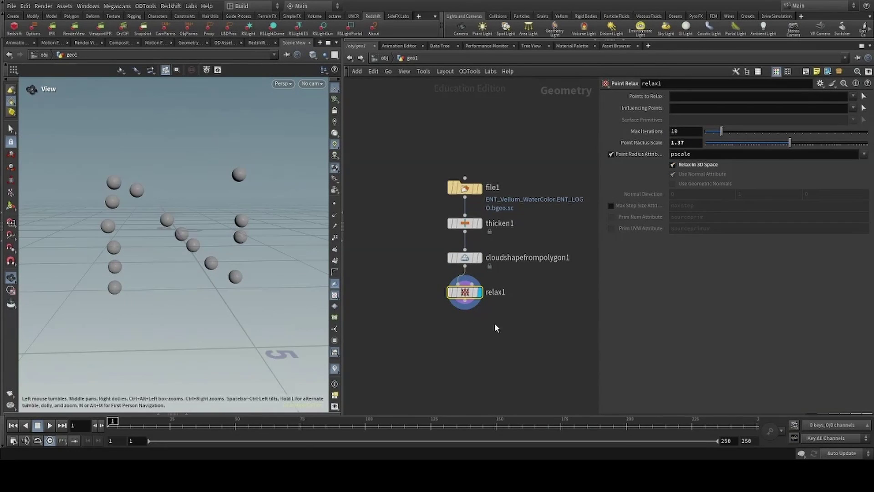
- Add an Attribute Randomize node after relax1 that randomizes the orient attribute with 4 dimensions
middle_drag(468, 330, 490, 302)
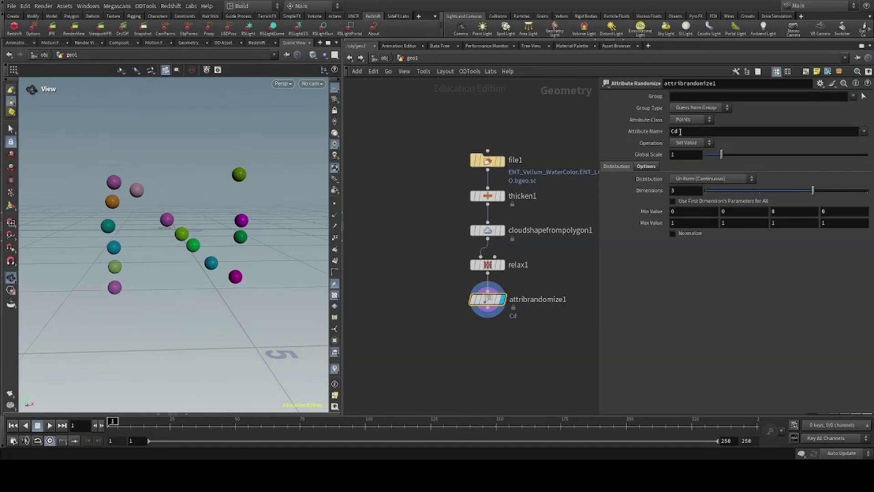
double_click(688, 130)
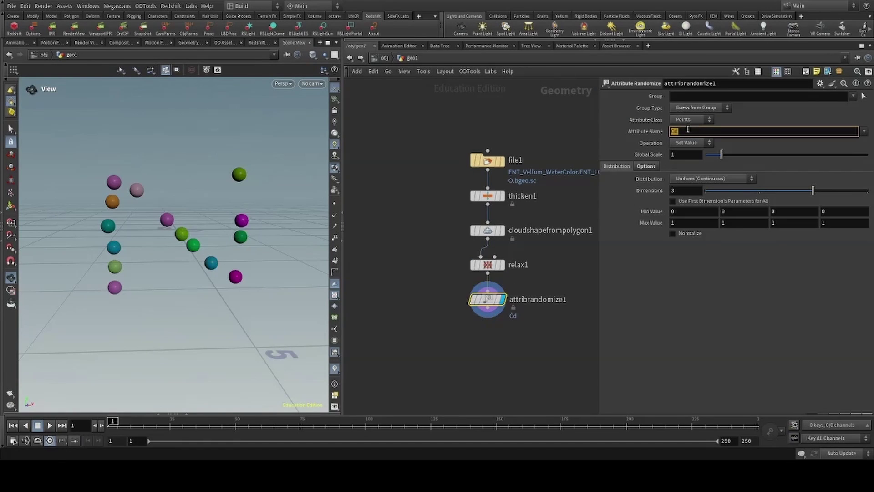
text(orient)
key(Return)
drag(812, 191, 867, 191)
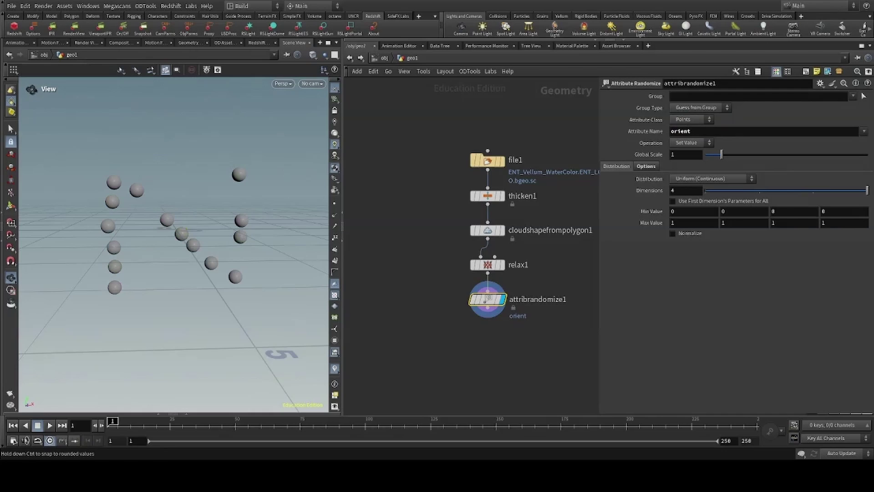
- Append an Enumerate node after attribrandomize1, followed by a Point Wrangle named mask
drag(519, 309, 451, 272)
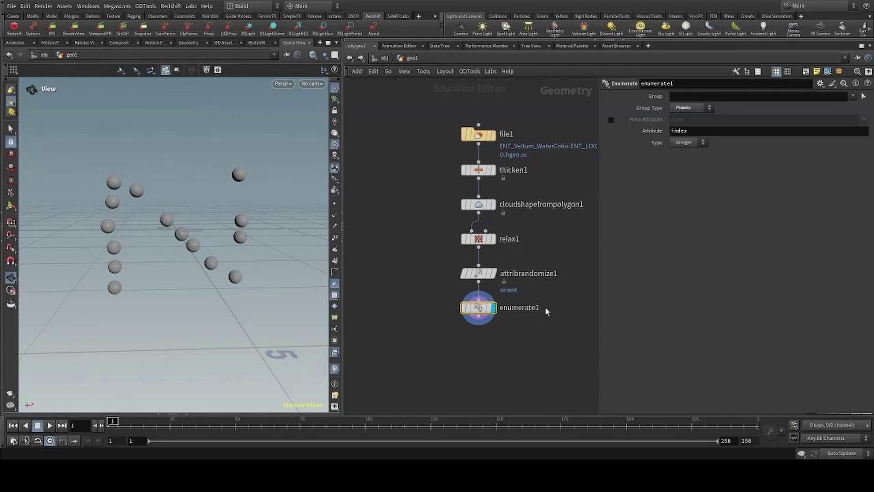
middle_drag(532, 328, 528, 324)
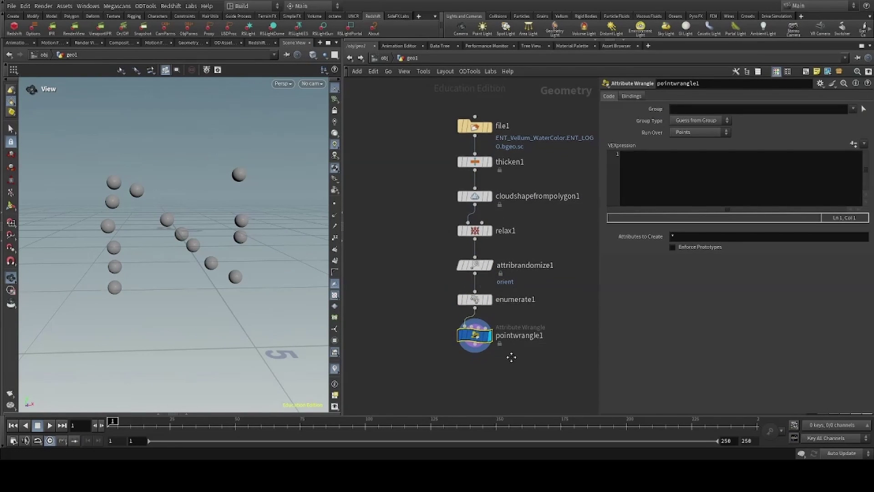
middle_drag(513, 353, 514, 340)
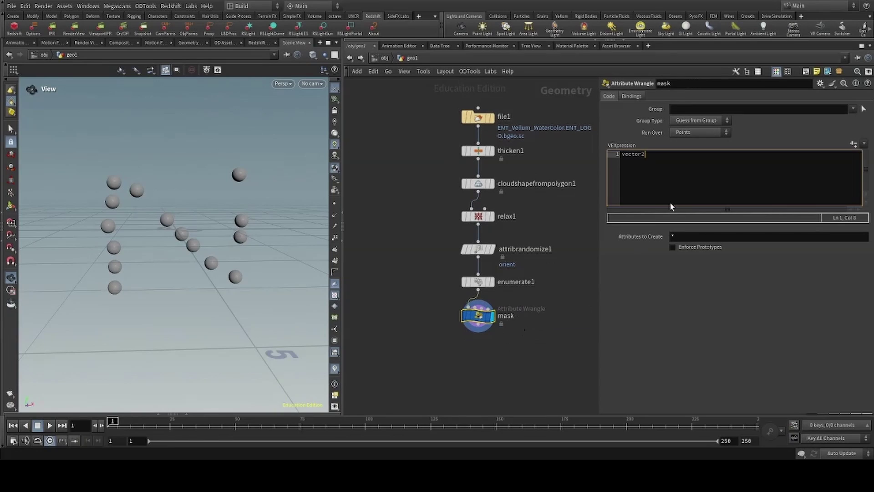
- Write vector2 mm = chu("min_max_frame"); in the mask wrangle, create its parameter and set Min Max Frame to 1 and 125
text(= chu("min_max_frame");)
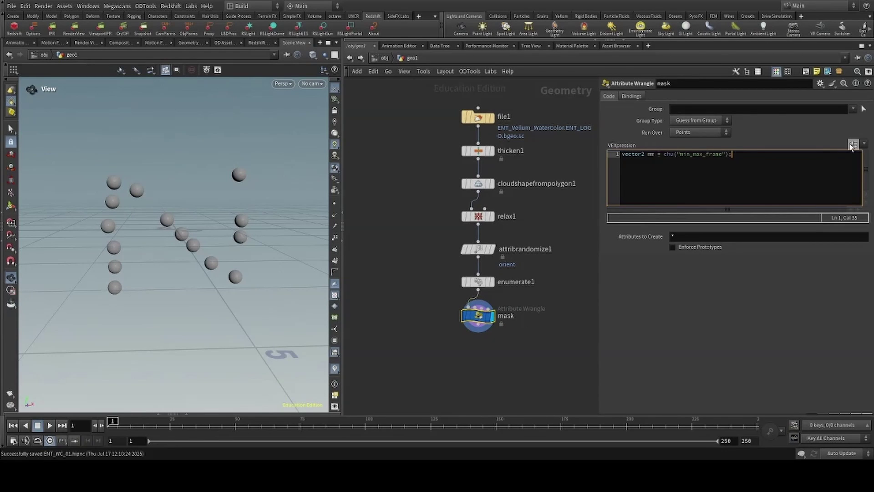
click(854, 145)
click(682, 147)
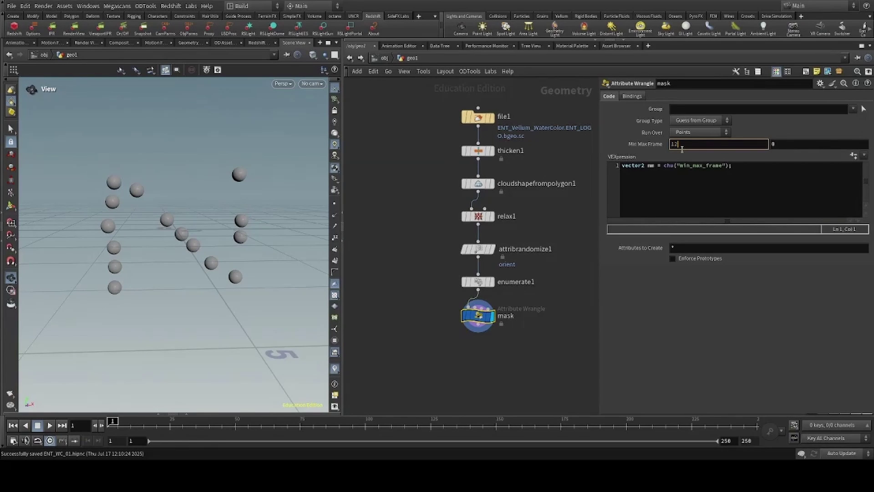
- Add float duration = chf("duration"); to the mask wrangle, create its parameter and set Duration to 35
click(763, 169)
key(Return)
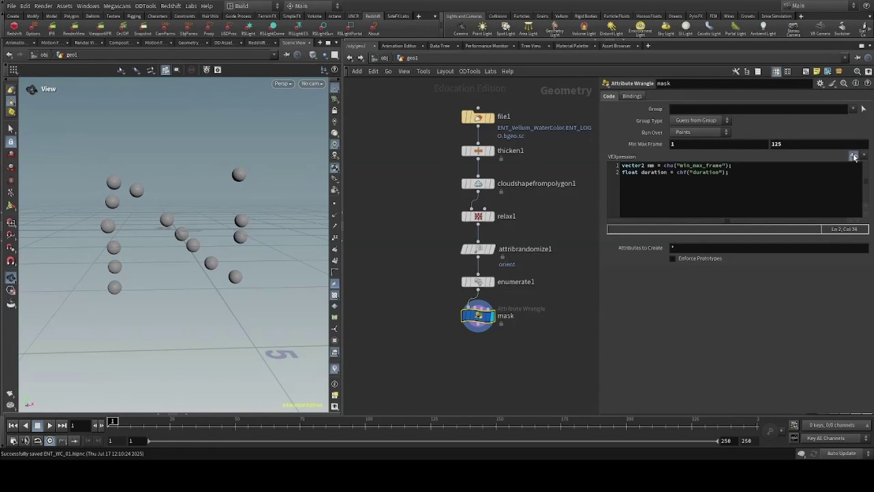
click(853, 156)
double_click(682, 158)
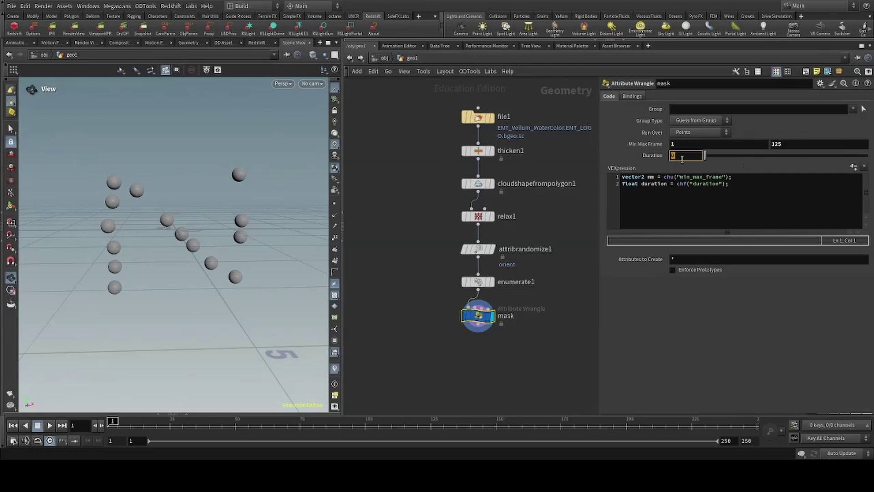
text(35)
key(Return)
- Add int seed = chi("seed"); to the mask wrangle, create its parameter and set Seed to 65
click(754, 188)
key(Return)
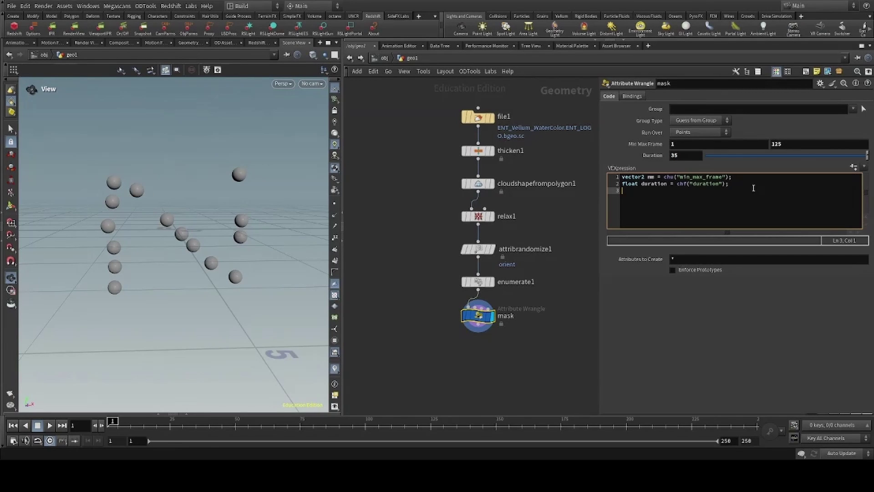
text(int seed = chi("seed");)
click(854, 167)
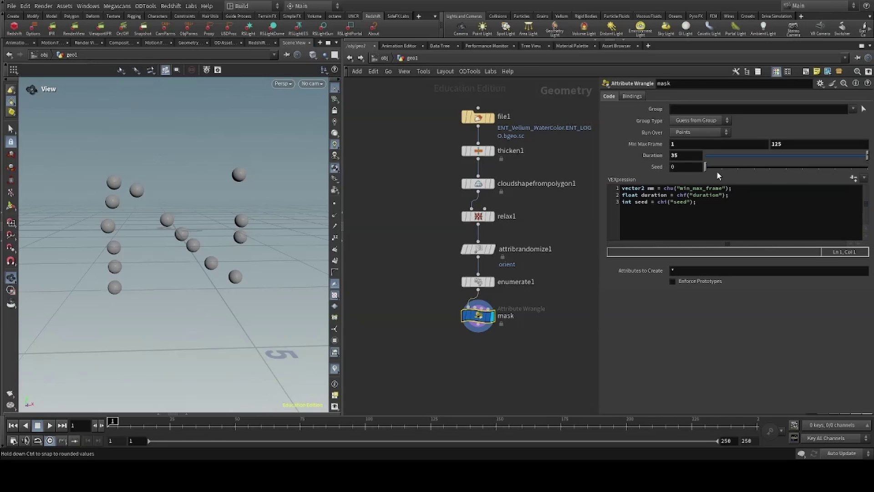
click(685, 167)
text(65)
click(751, 214)
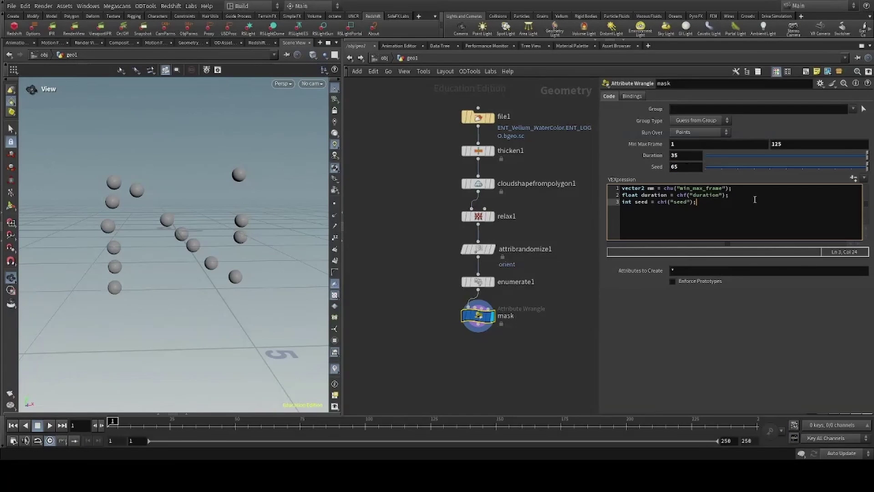
key(Return)
text(float start = fit01(rand()
key(ctrl+s)
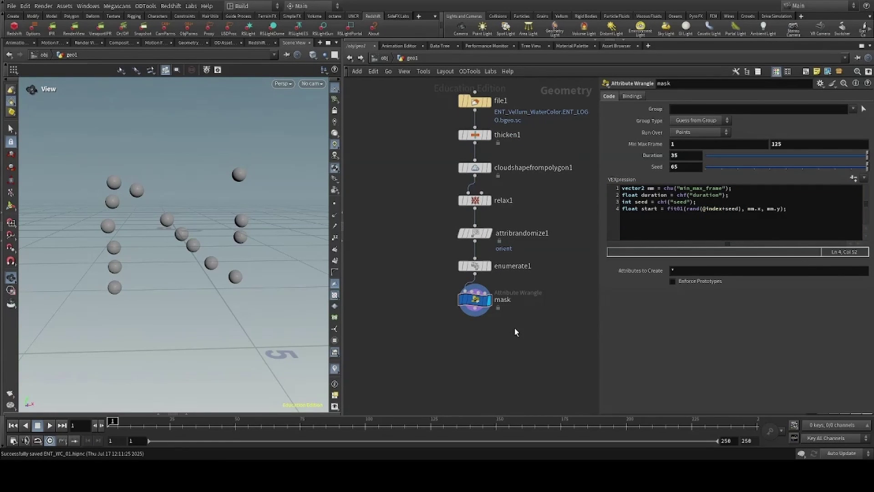
- Output the start value with f@start = start; in the mask wrangle and check it in the geometry spreadsheet
click(843, 212)
key(Return)
text(f@start = start;)
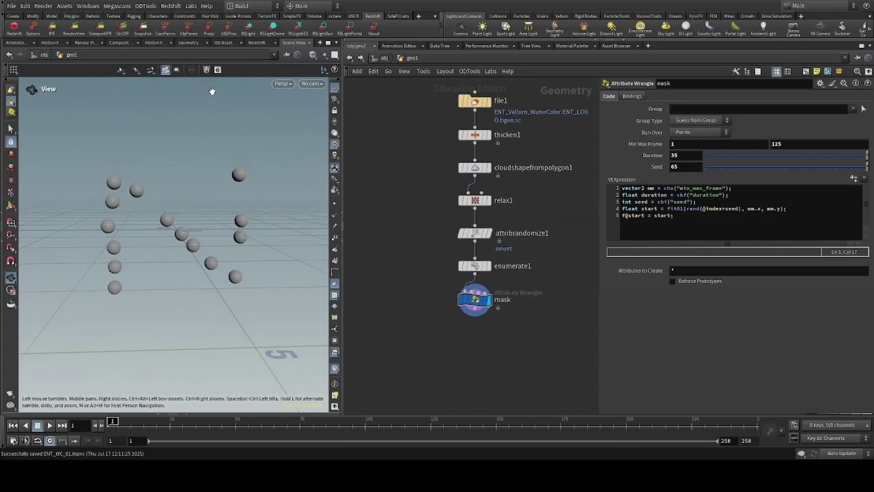
click(189, 43)
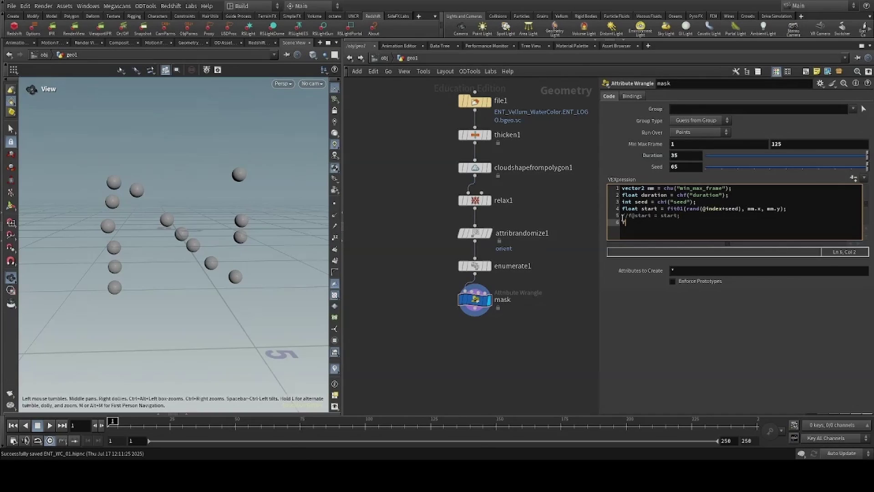
text(@mask = fit(@Frame, start, start+duration, 0, 1))
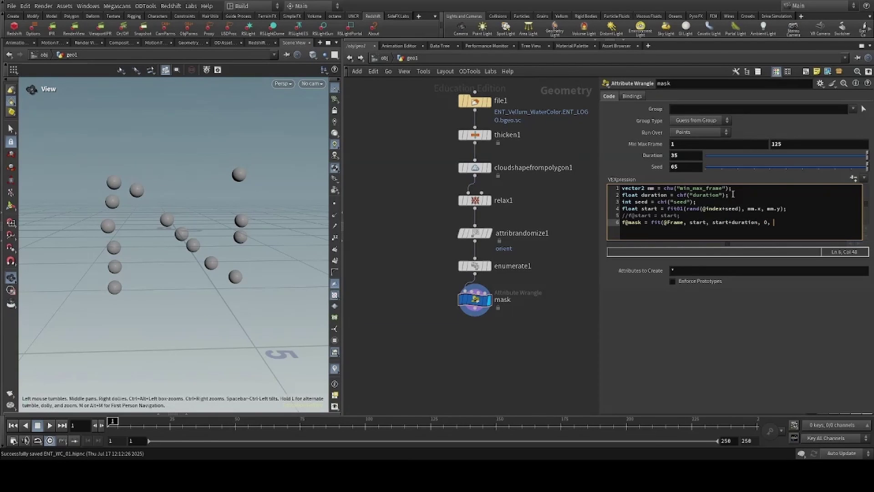
text(;)
key(Return)
text(f@mask = chramp("ramp", f@mask);)
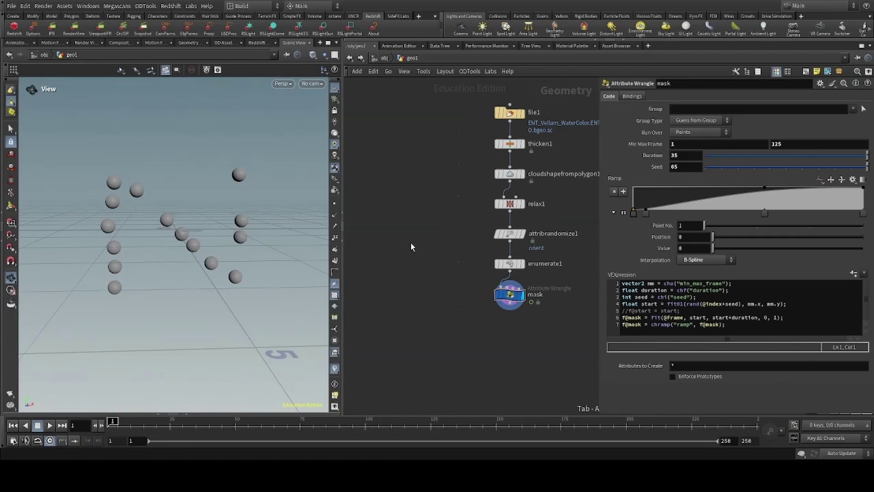
- Place a Sphere node beside the existing node chain and display it
click(411, 243)
drag(410, 242, 409, 233)
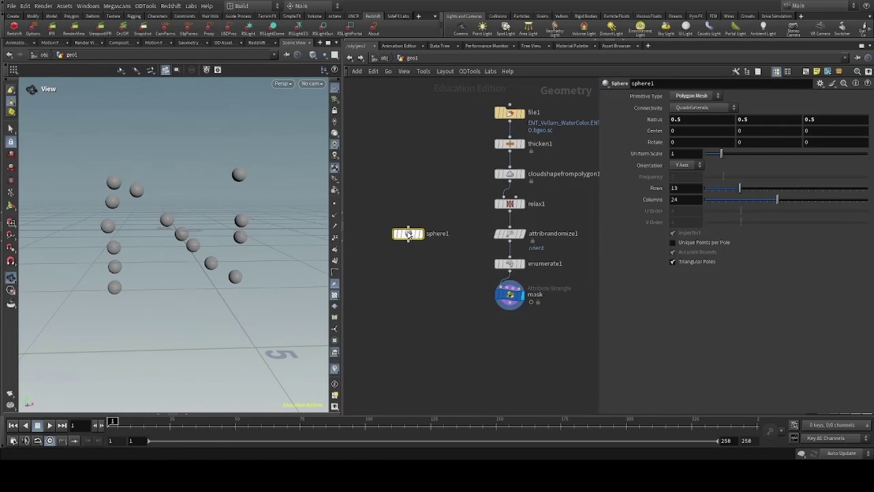
drag(449, 201, 406, 267)
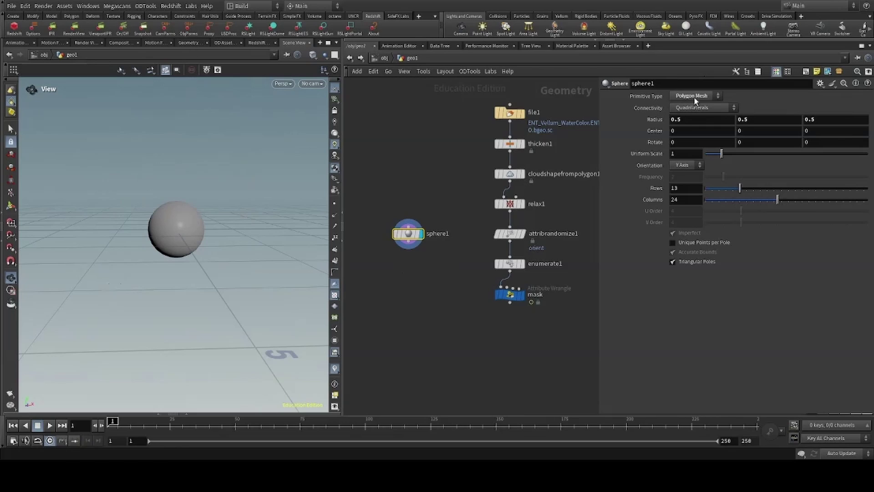
- Make sphere1 a Polygon primitive with a Uniform Scale of 2 and a higher Frequency
click(695, 98)
click(686, 120)
click(701, 155)
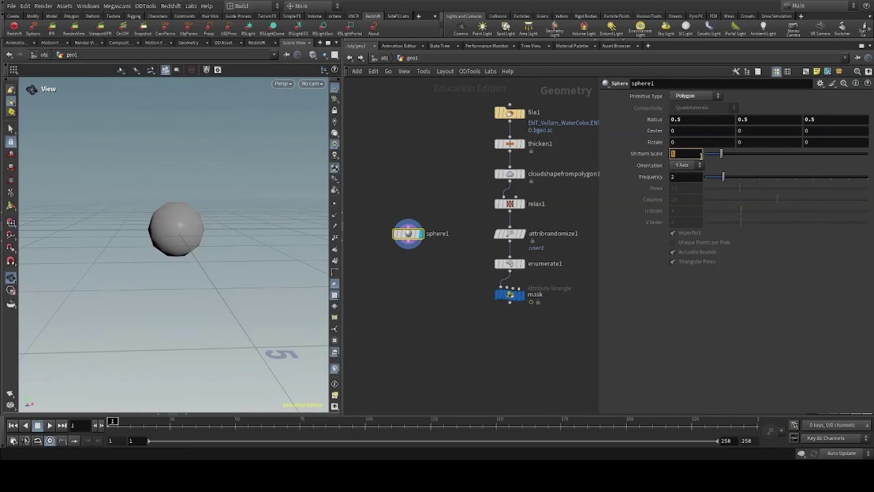
text(2)
key(Return)
click(763, 178)
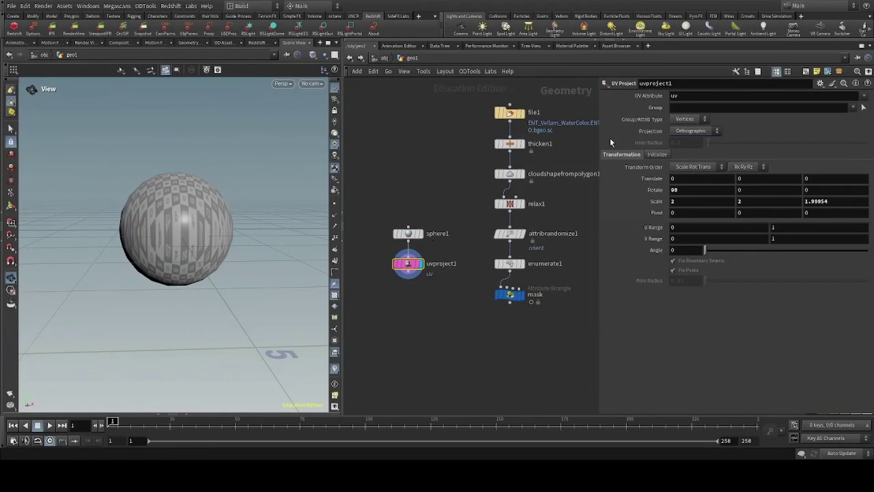
- Give sphere1 a UV Project node using Polar projection with Fix Boundary Seams turned off, and save the scene
key(ctrl+s)
click(690, 133)
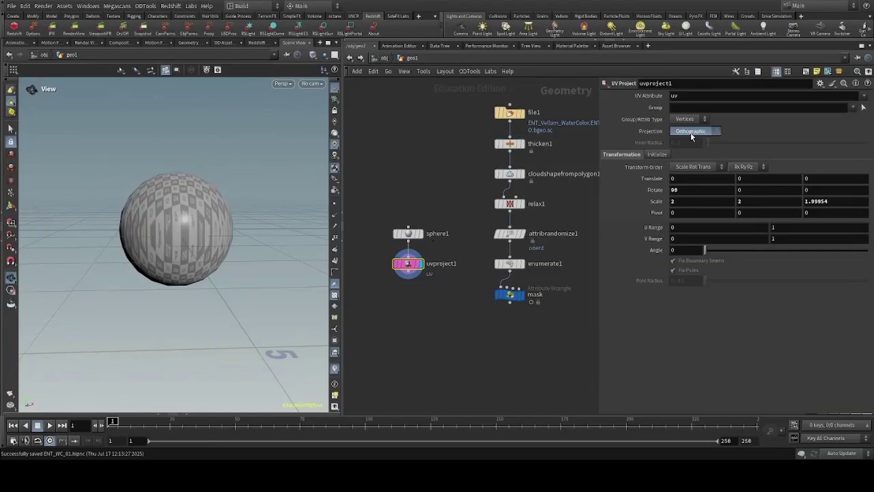
click(692, 152)
click(701, 260)
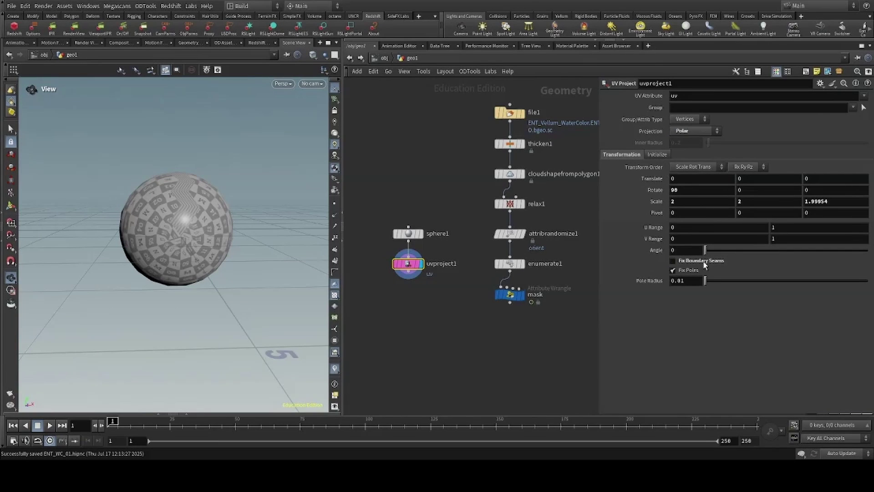
click(650, 155)
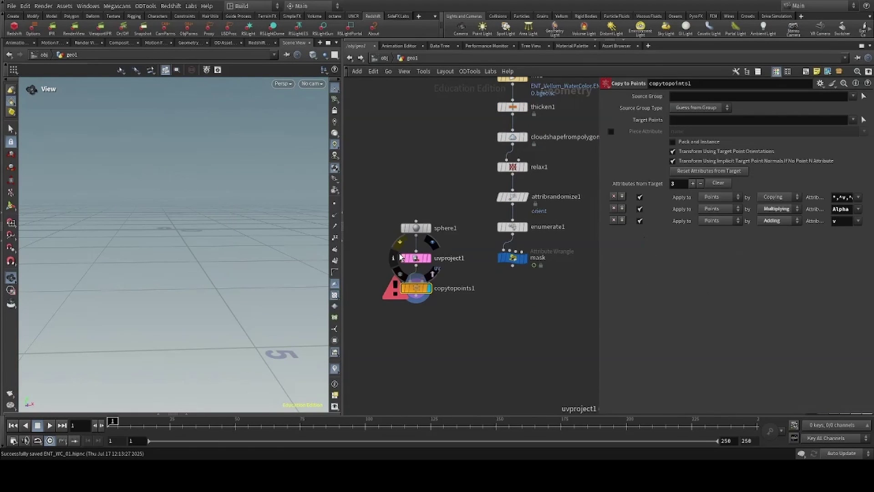
- Copy the UV-projected sphere onto the points from the mask wrangle with a Copy to Points node
click(427, 281)
click(512, 267)
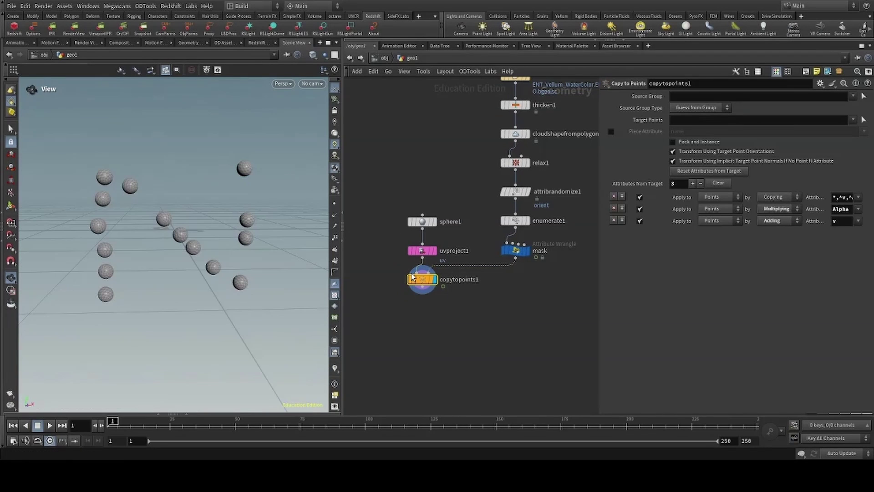
- Add an Attribute Noise node on Cd after copytopoints1 and turn off Output Raw Value
key(Tab)
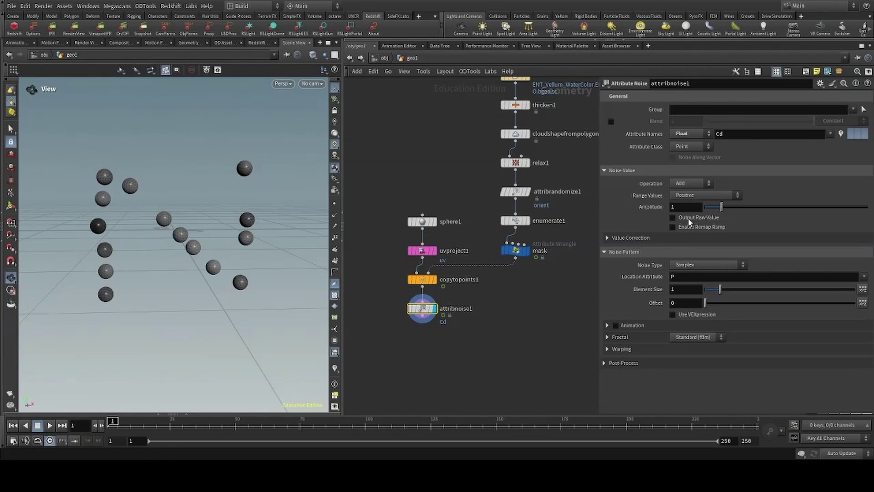
click(688, 218)
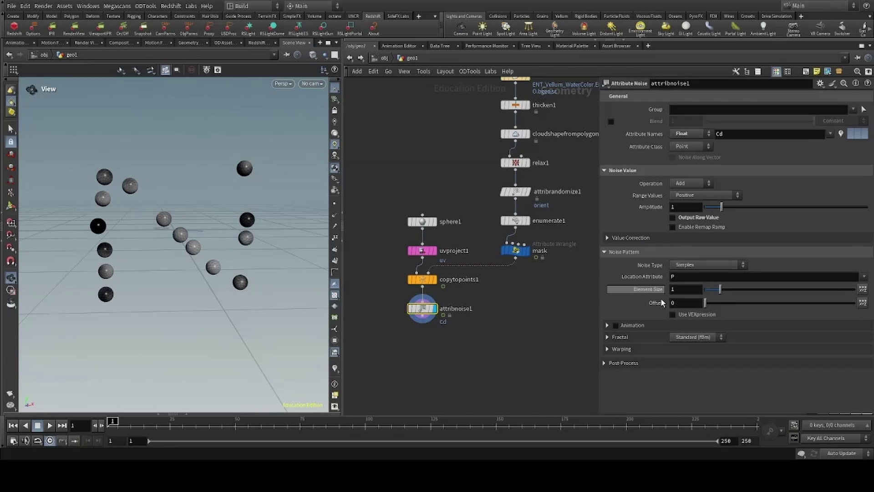
click(682, 314)
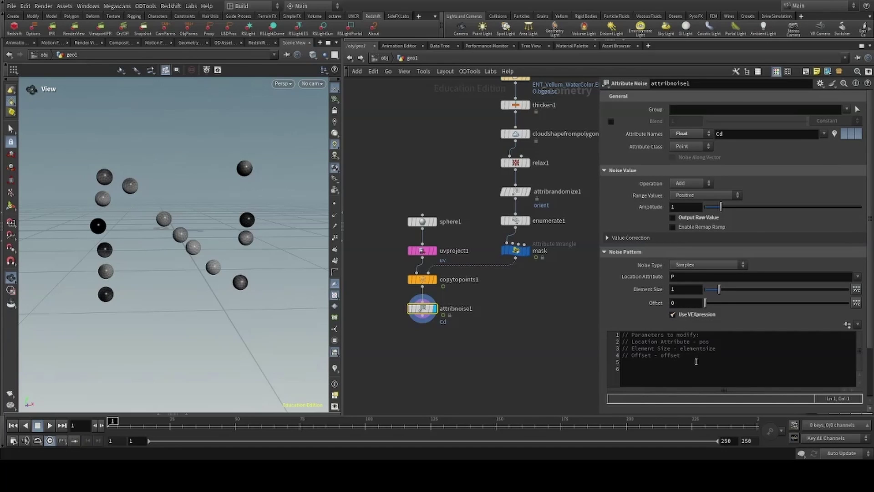
drag(696, 361, 550, 361)
drag(550, 361, 549, 355)
text(offset += @index )
text(* 100;)
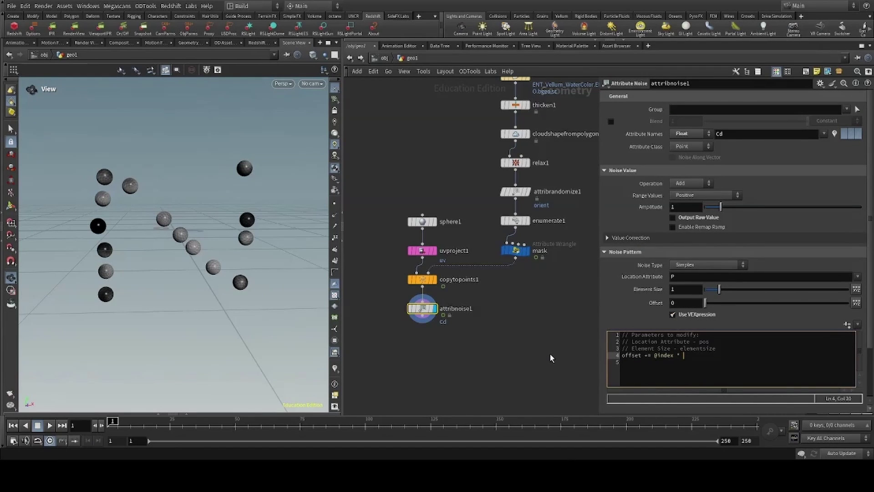
- Set the noise pattern's Offset to 10 on attribnoise1 and save the scene
click(685, 304)
text(10)
key(Return)
key(ctrl+s)
key(h)
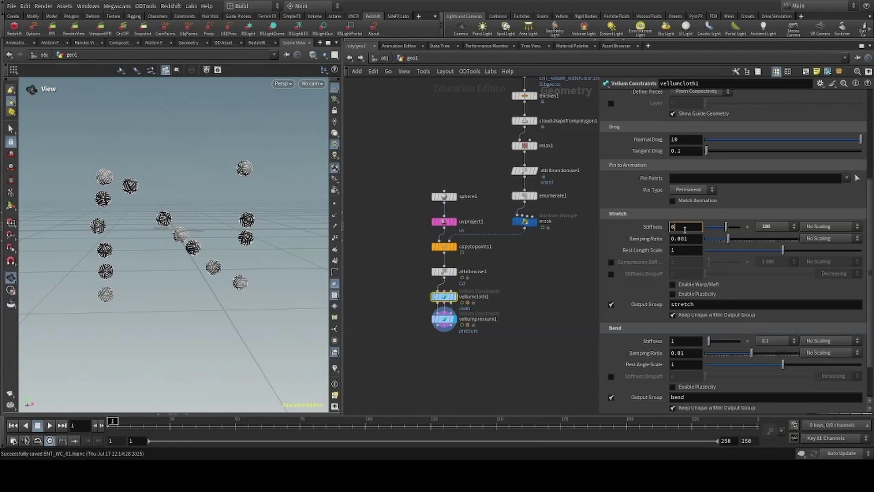
- Set the stretch Stiffness of vellumcloth1 to 4
click(687, 227)
text(4)
key(Return)
- Set the stretch Stiffness of vellumpressure1 to 7 and enable an Output Group named pstretch
drag(502, 344, 424, 313)
double_click(678, 225)
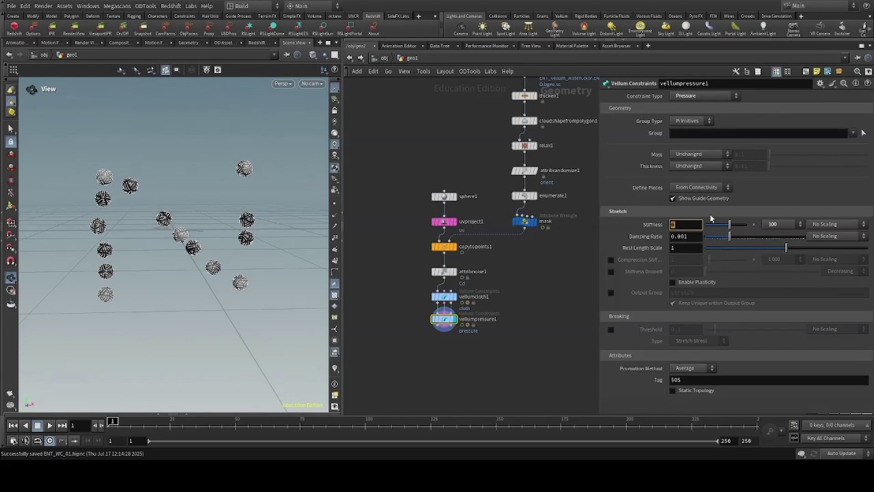
key(BackSpace)
text(7)
key(Return)
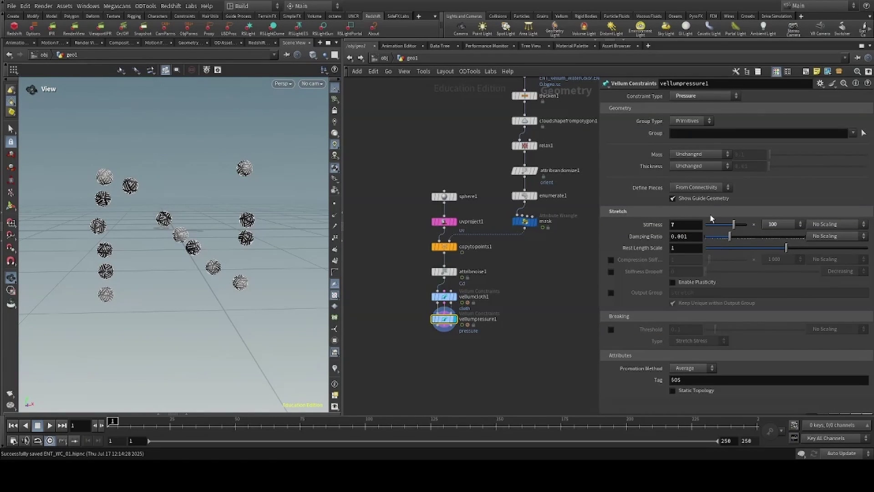
click(611, 292)
click(709, 293)
text(p)
key(Return)
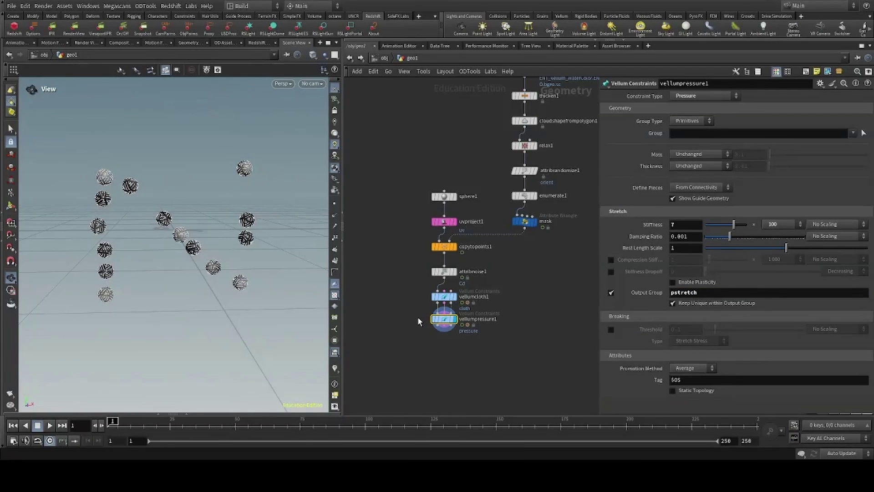
- Append a Vellum Solver after vellumpressure1 and set its Y gravity to 0
key(Tab)
text(a)
key(shift+Return)
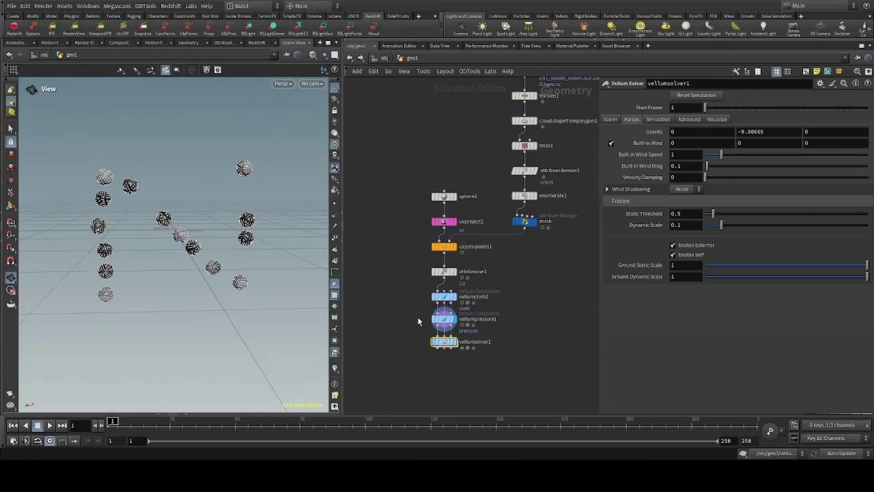
double_click(785, 132)
text(0)
key(Return)
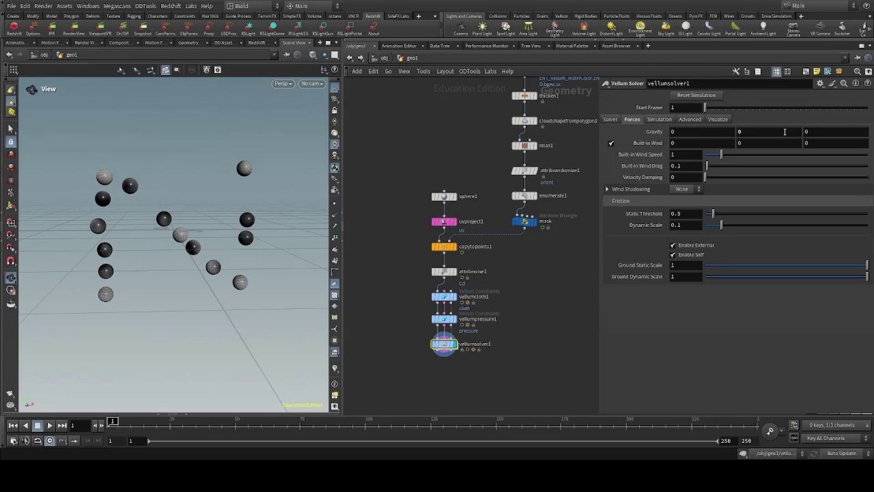
- Set the solver's Velocity Damping to 1 and its friction Dynamic Scale to 0.5
click(682, 177)
text(1)
key(Return)
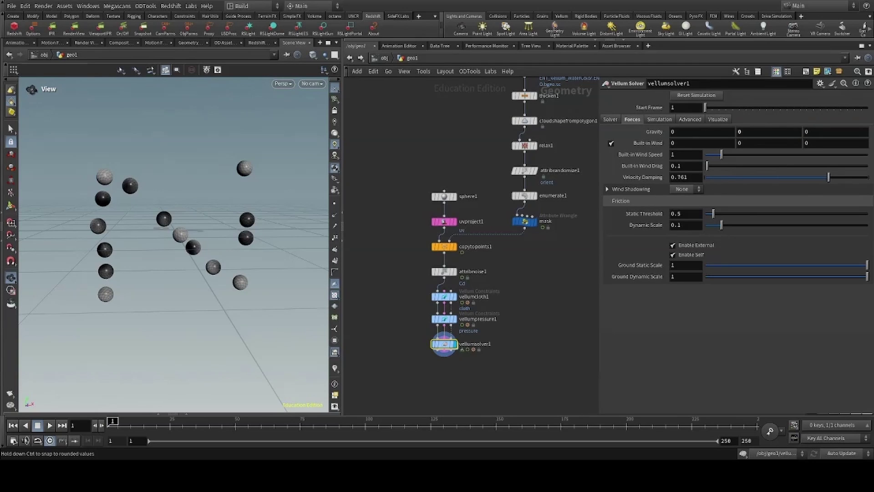
click(686, 226)
double_click(687, 228)
text(0.5)
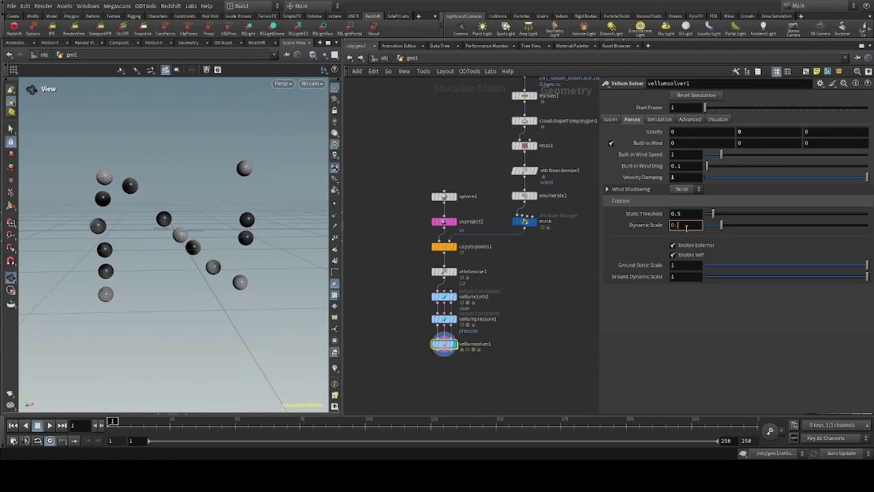
key(Return)
- Branch a Transform node off thicken1 and set its Z scale to 1.25
key(h)
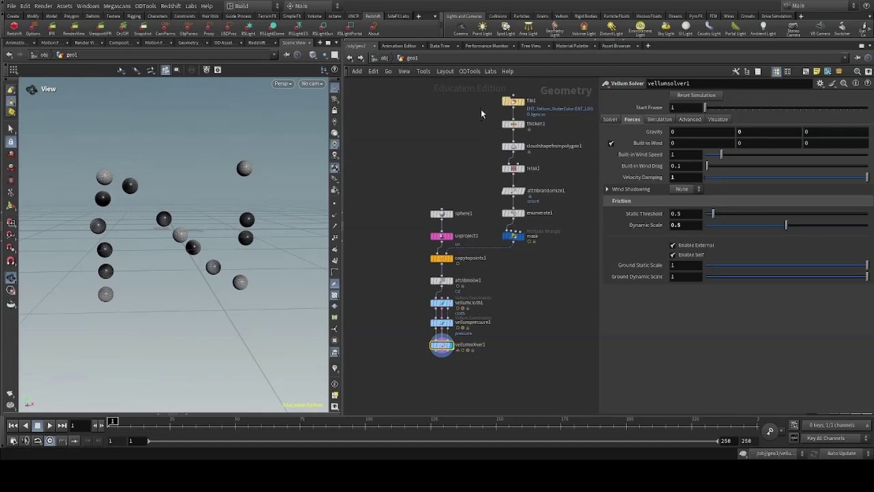
click(523, 124)
click(514, 131)
key(Tab)
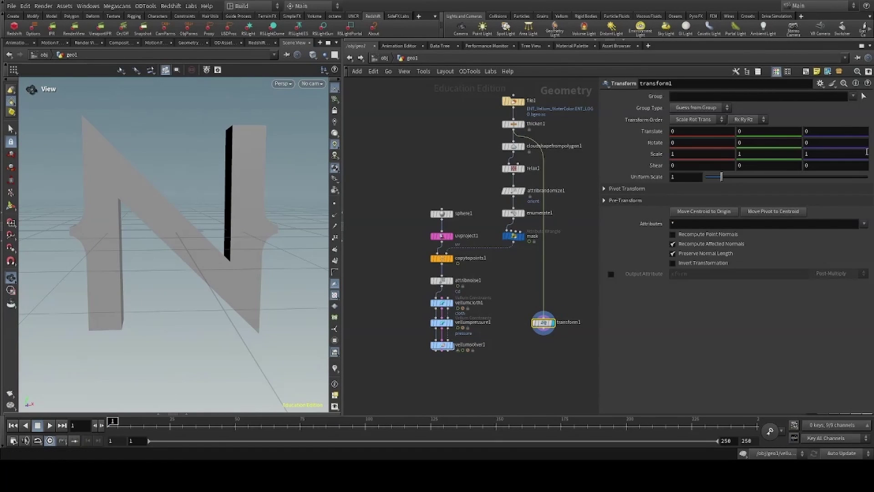
click(825, 156)
text(1.25)
key(Return)
- Place transform1 beside the vellum nodes and wire it into the collision input of vellumsolver1
drag(552, 314, 530, 311)
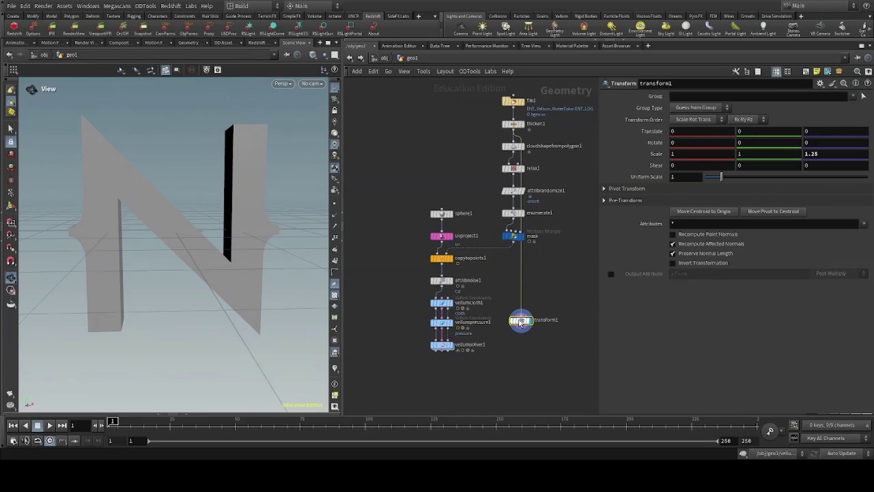
click(520, 329)
click(460, 347)
middle_drag(464, 358, 492, 345)
scroll(492, 346, up, 2)
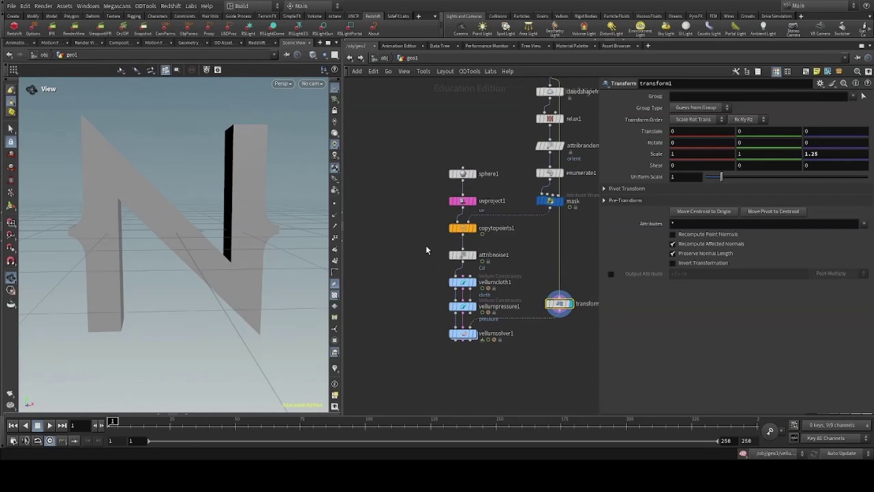
- Branch a Null node named REF off attribnoise1, place it beside the vellum nodes and copy it
click(456, 259)
click(463, 262)
key(n)
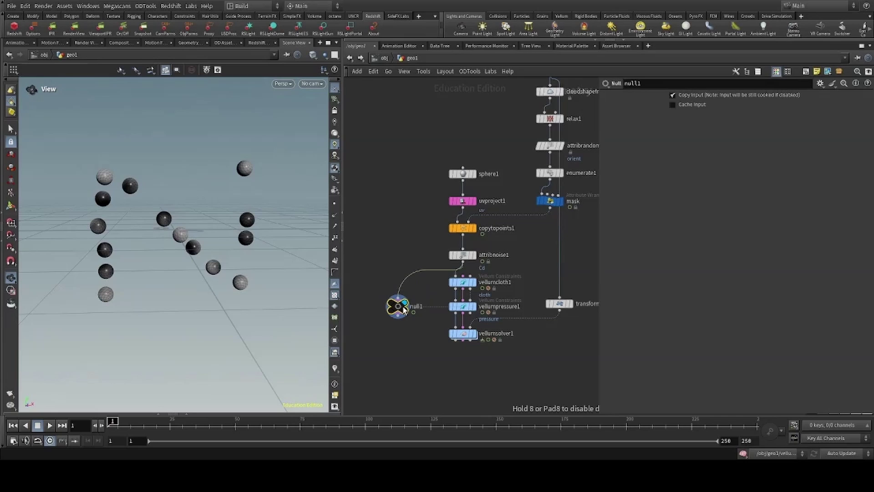
click(398, 306)
click(414, 311)
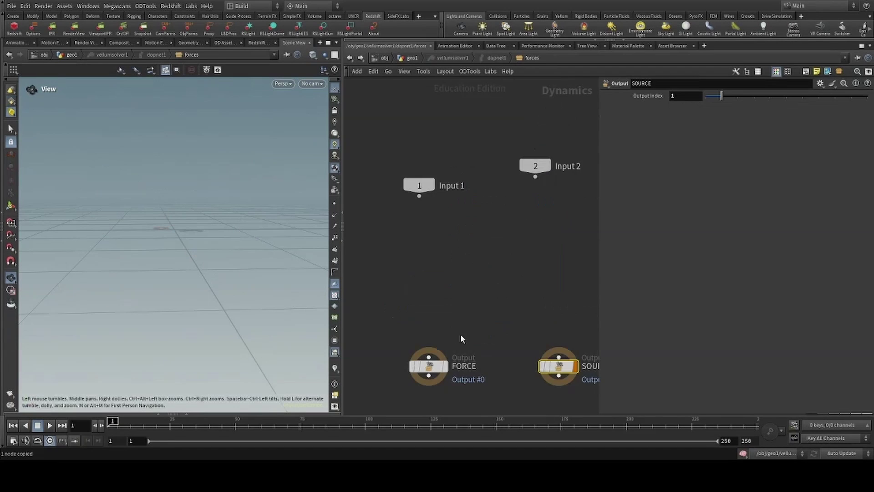
- Move the input nodes up in the solver's forces network and wire a Vellum Constraint Properties node into FORCE
scroll(409, 273, down, 2)
drag(397, 146, 593, 258)
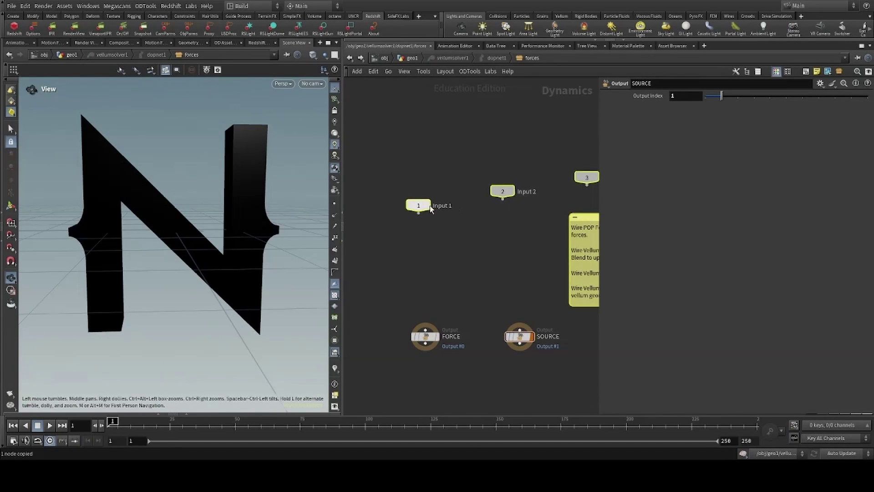
drag(421, 205, 427, 175)
drag(427, 175, 427, 168)
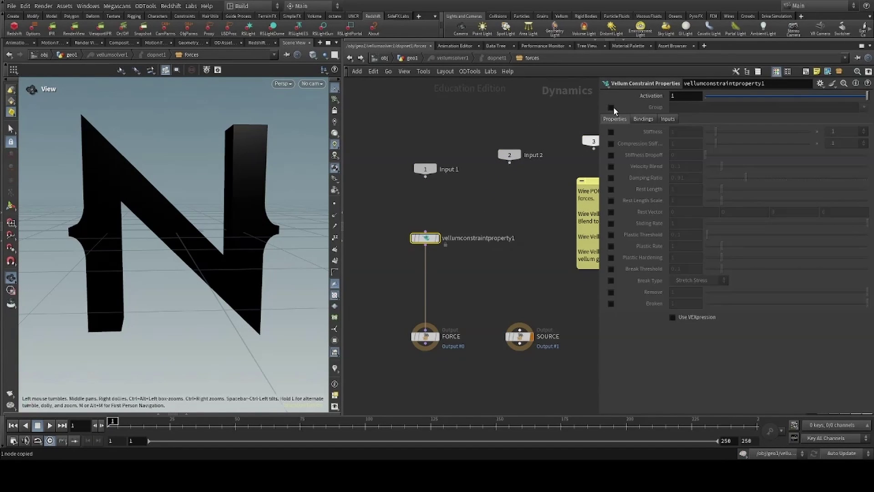
- Restrict the Vellum Constraint Properties node to the pstretch group
click(612, 108)
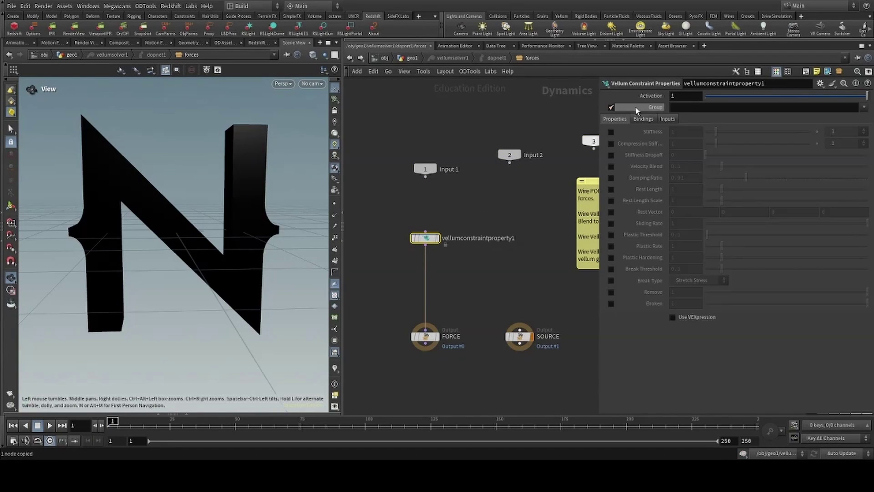
click(864, 107)
click(864, 128)
- Set Input 3 of the constraint properties to the SOP /obj/geo1/REF and save the scene
click(665, 120)
click(685, 164)
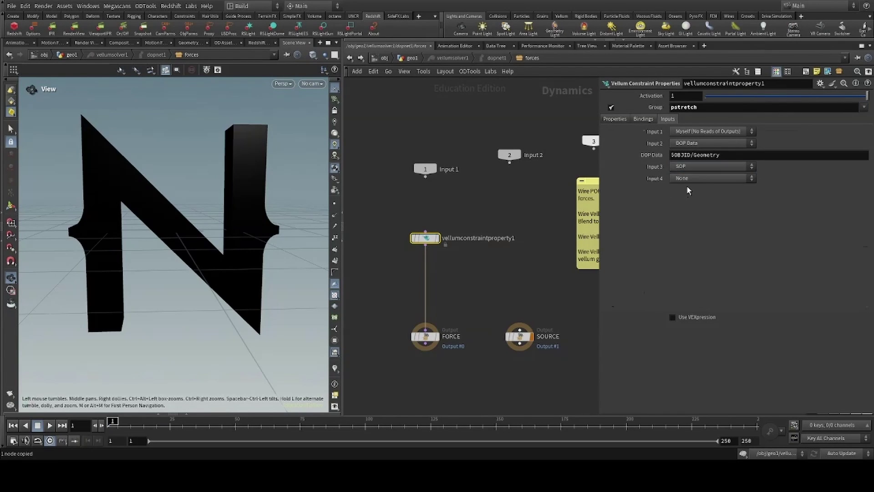
click(687, 185)
text(/obj/geo1/REF)
key(Return)
key(ctrl+s)
- Enable the Rest Length property and the VEXpression on vellumconstraintproperty1
click(614, 119)
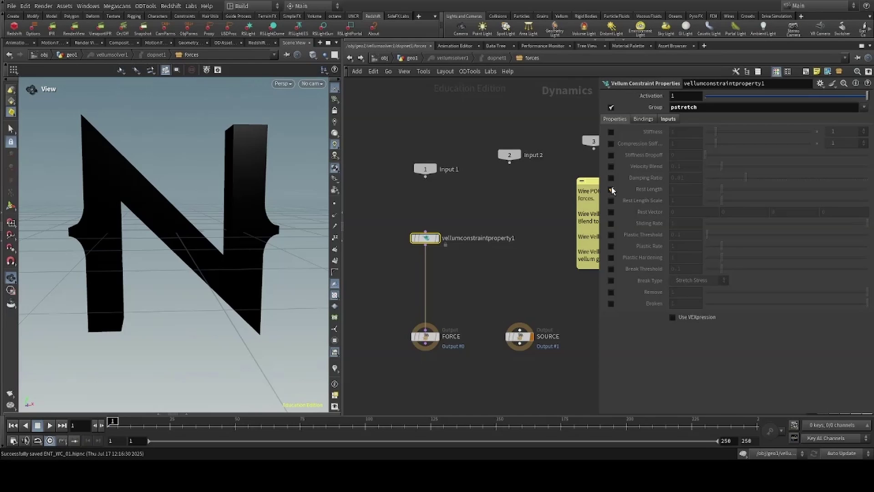
click(611, 188)
click(673, 317)
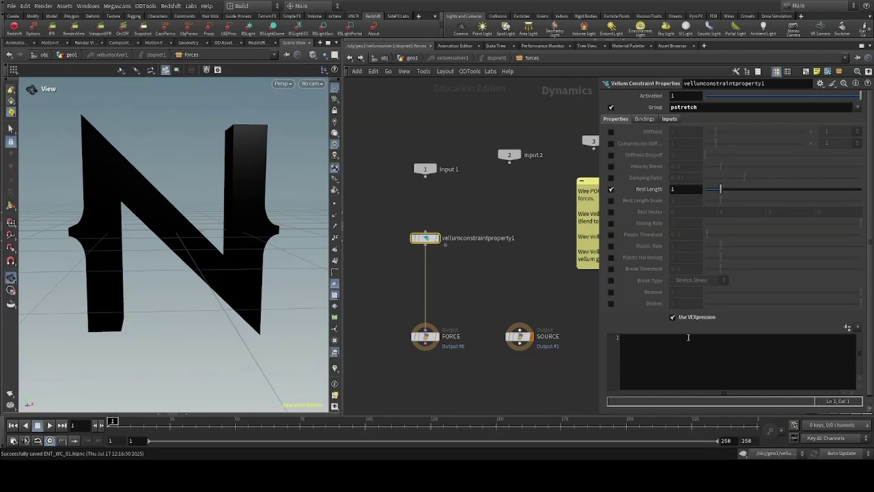
click(697, 339)
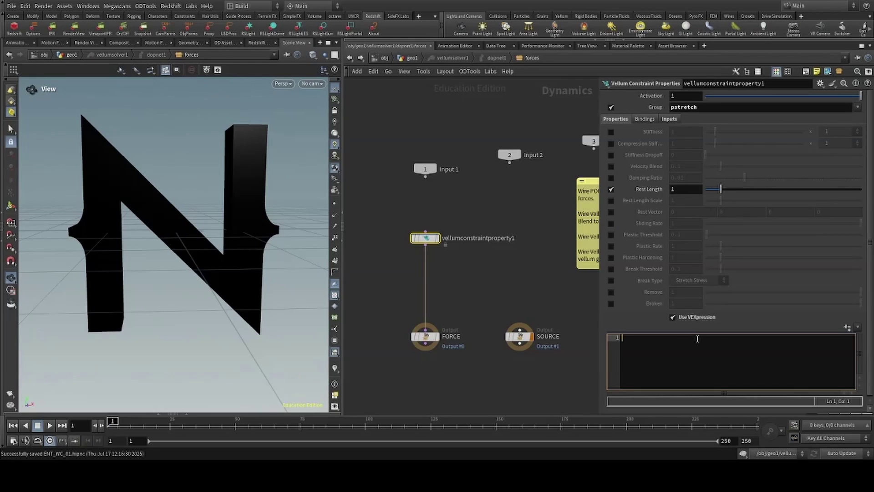
text(int p  = primpoint()
text(0, @primnum, 0);)
key(Return)
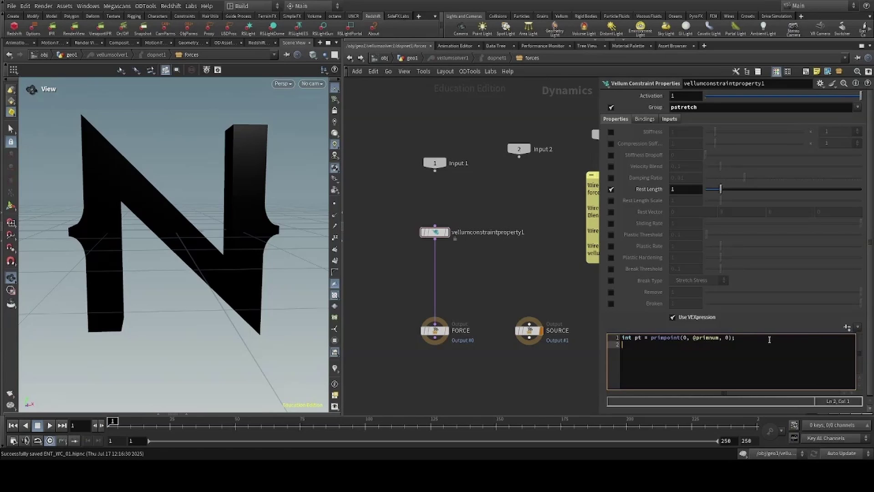
text(float mask = point(2, "mask", pt);)
key(Return)
key(Return)
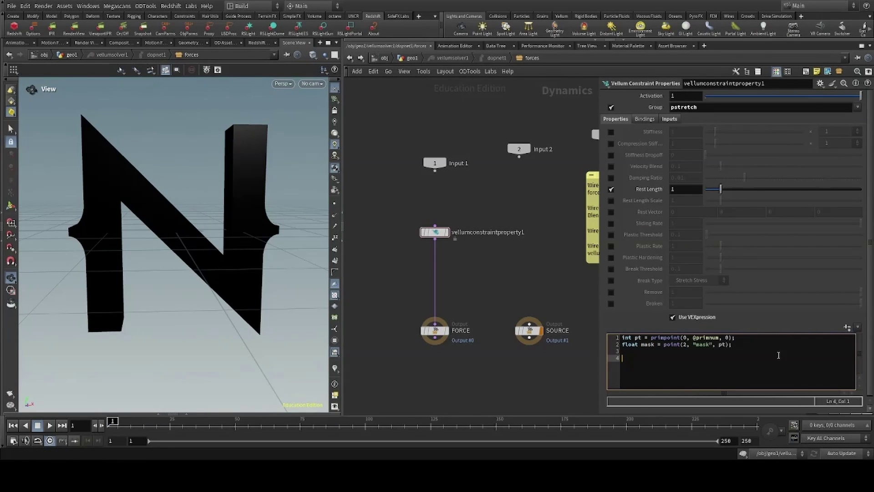
- Finish the VEXpression with restlength = mask; and save the scene
text(res)
text(tlength = mask;)
key(ctrl+s)
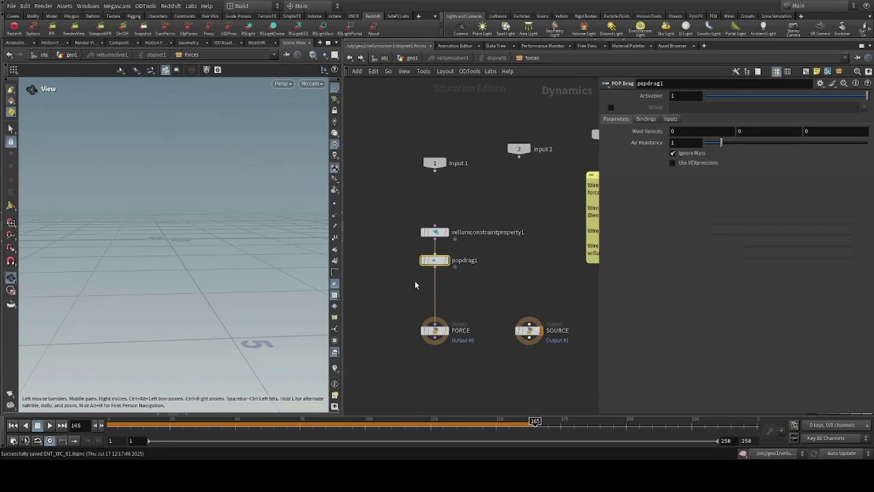
- Open the Air Resistance value of popdrag1 for editing
click(686, 143)
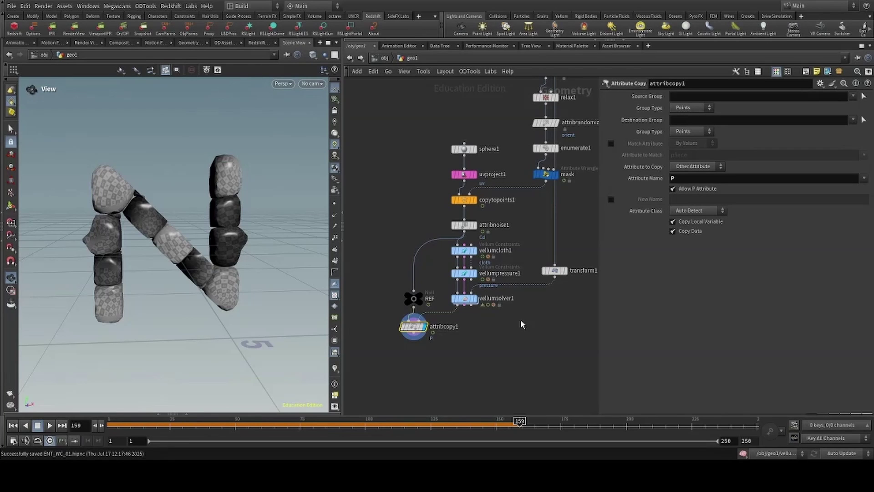
- Add a Vellum Post-Process node after attribcopy1 with Catmull-Clark subdivision at depth 3
middle_drag(389, 312, 405, 295)
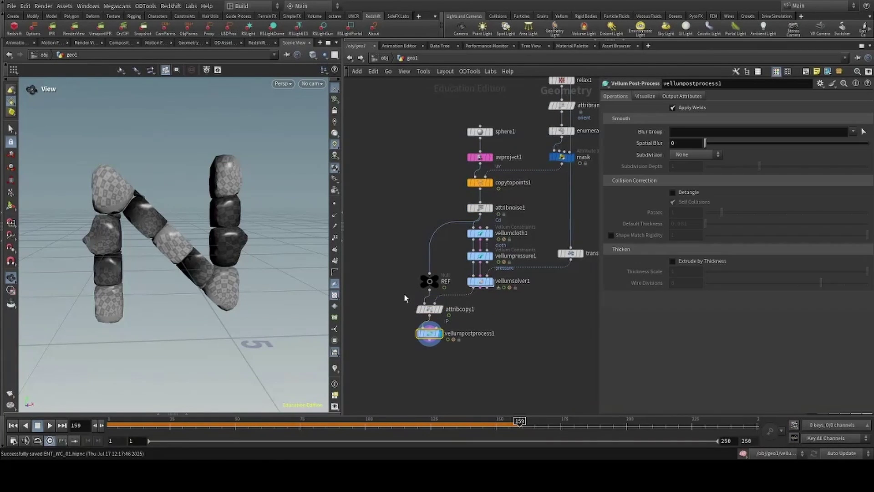
middle_drag(405, 294, 408, 288)
click(685, 173)
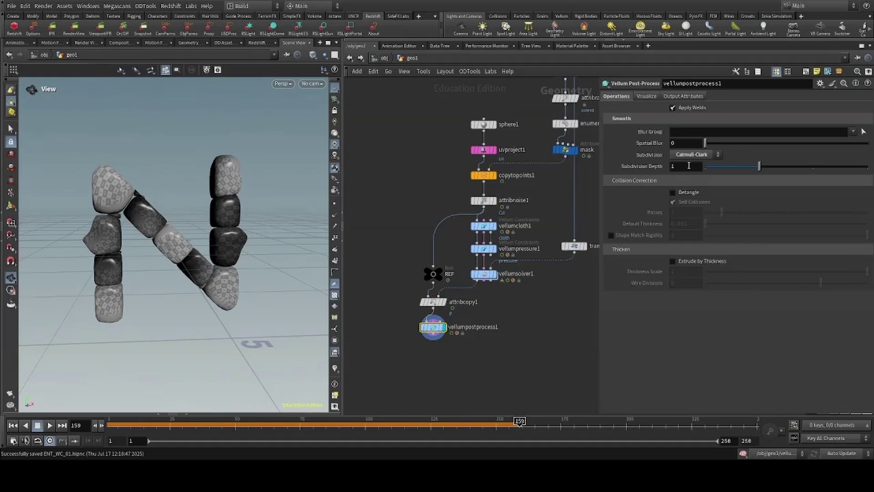
drag(765, 169, 870, 169)
- Append an Attribute Rename node that renames the point attribute mask to Alpha, and save the scene
middle_drag(421, 319, 431, 298)
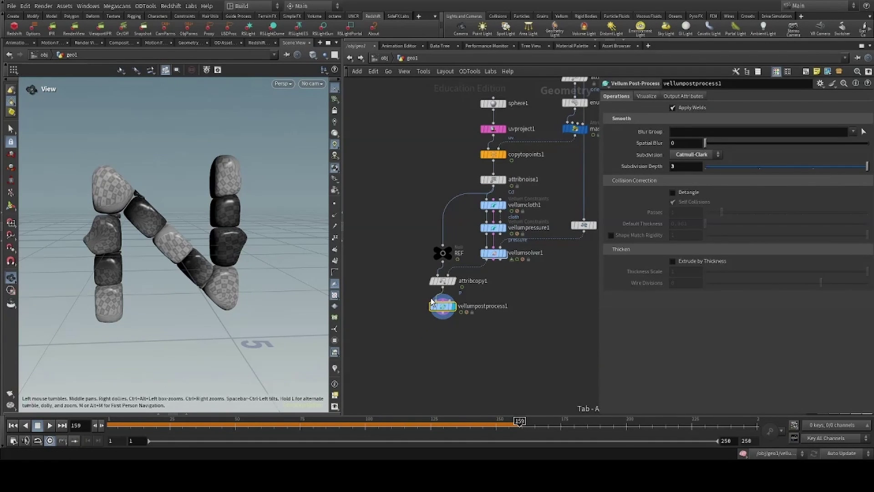
click(716, 124)
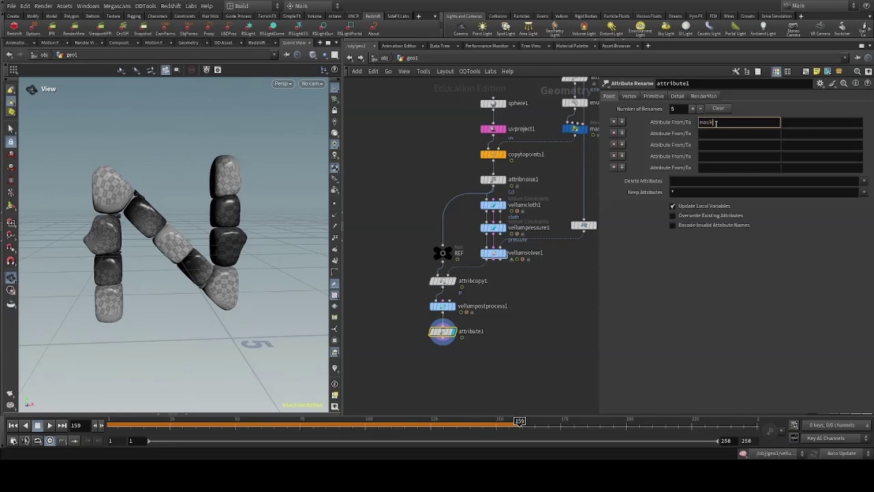
key(Tab)
text(Alpha)
key(Return)
middle_drag(475, 351, 464, 348)
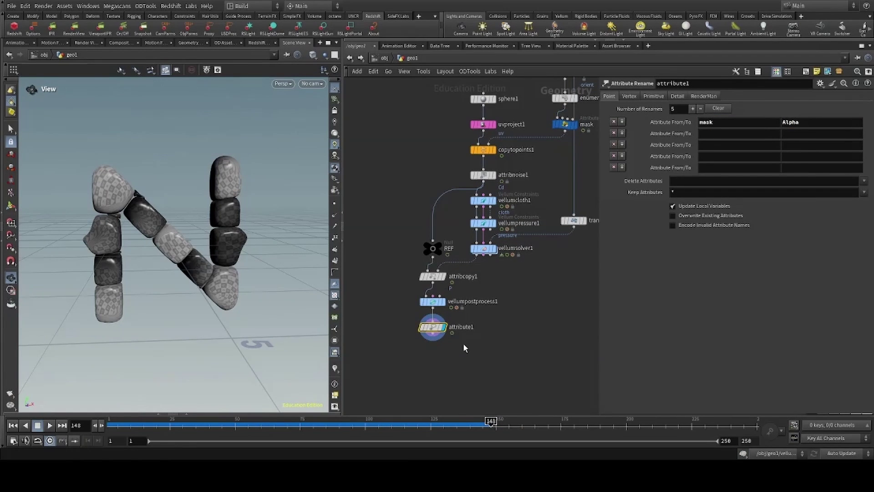
key(ctrl+s)
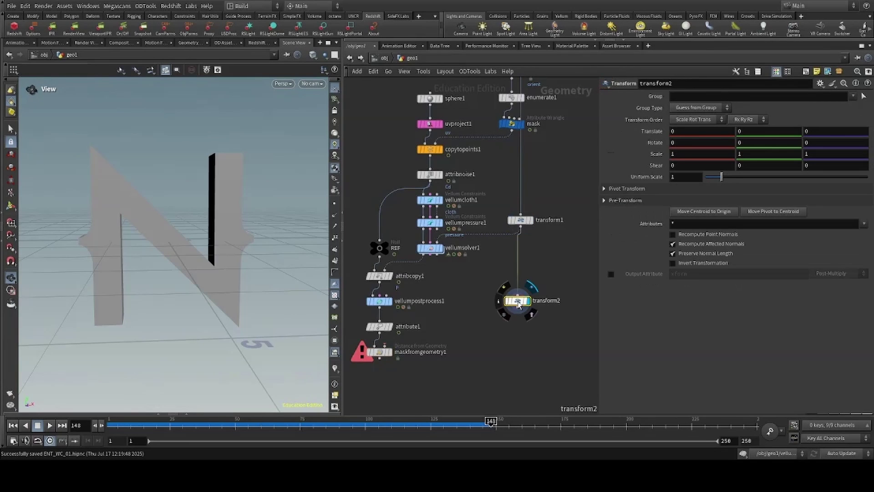
- Place transform2 below transform1 and set its Z scale to 1.5
drag(517, 302, 512, 310)
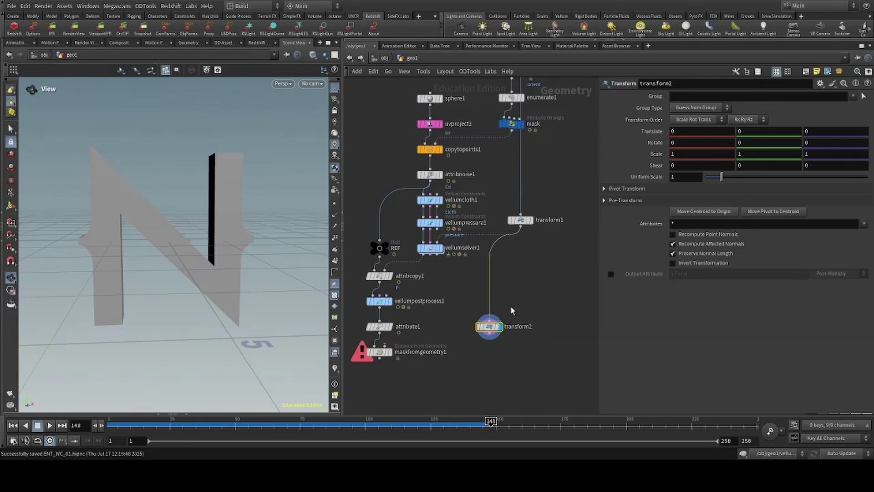
click(828, 150)
text(.5)
key(Return)
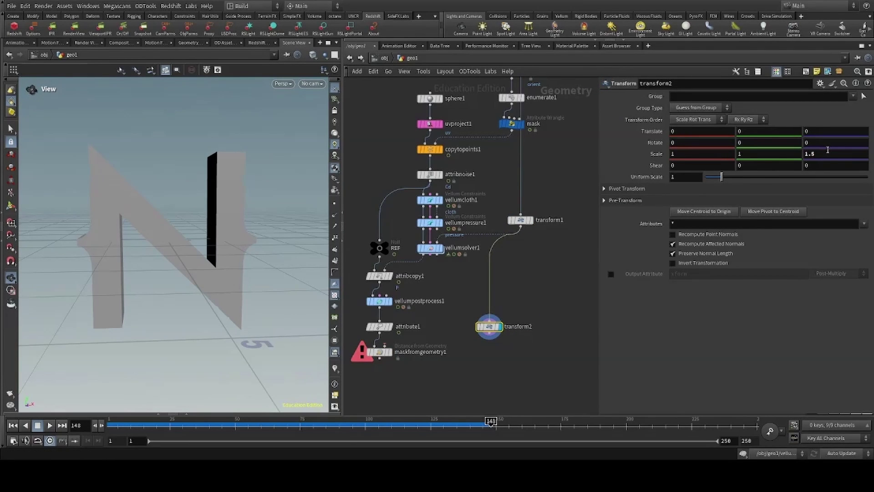
- Wire transform2 into maskfromgeometry1 as its reference geometry and place the mask node between both branches
click(488, 337)
click(487, 339)
drag(381, 352, 432, 360)
click(441, 360)
- Rename the Output Mask attribute of maskfromgeometry1 to boarder
middle_drag(512, 315, 530, 295)
double_click(731, 166)
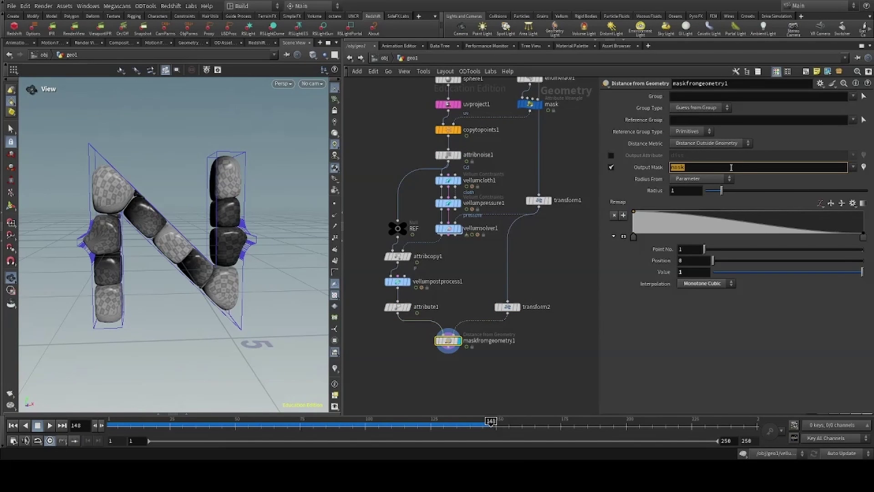
text(boarder)
key(Return)
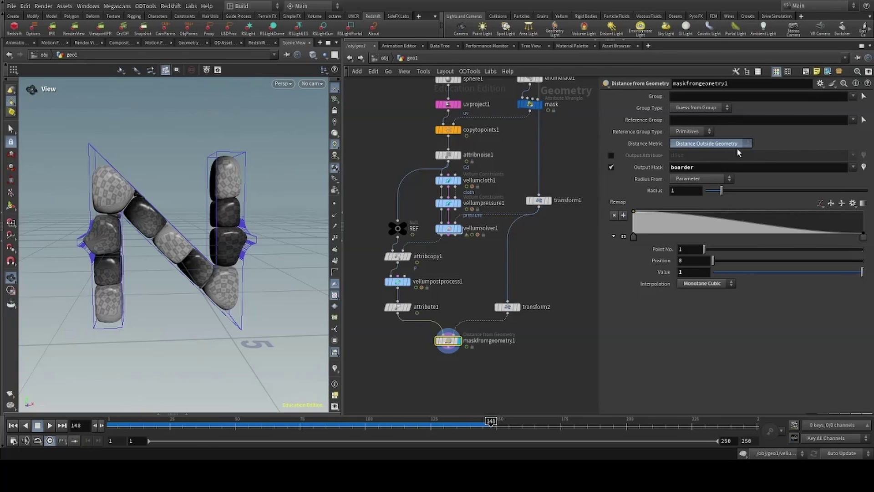
- Set maskfromgeometry1 to Distance Inside Geometry with a radius of 0.09 and adjust its remap ramp from the first point
click(736, 149)
click(730, 160)
click(864, 168)
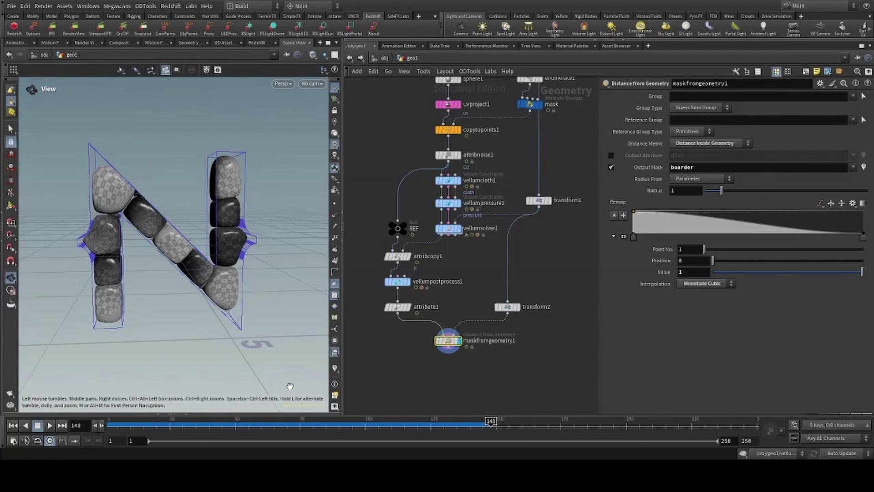
drag(721, 190, 707, 191)
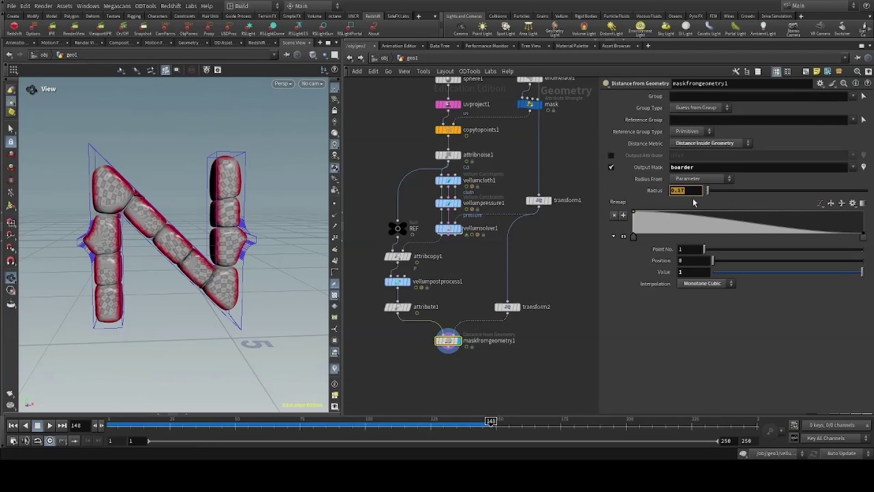
text(0.09)
key(Return)
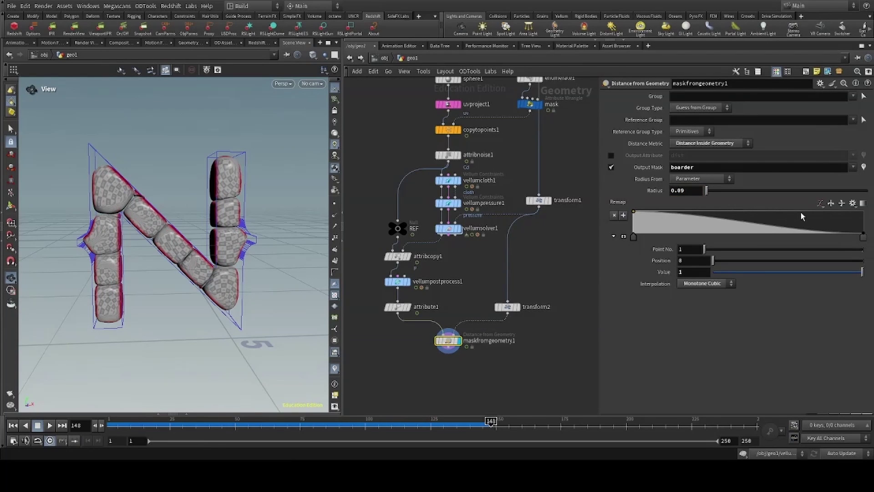
drag(633, 211, 633, 237)
drag(712, 271, 777, 271)
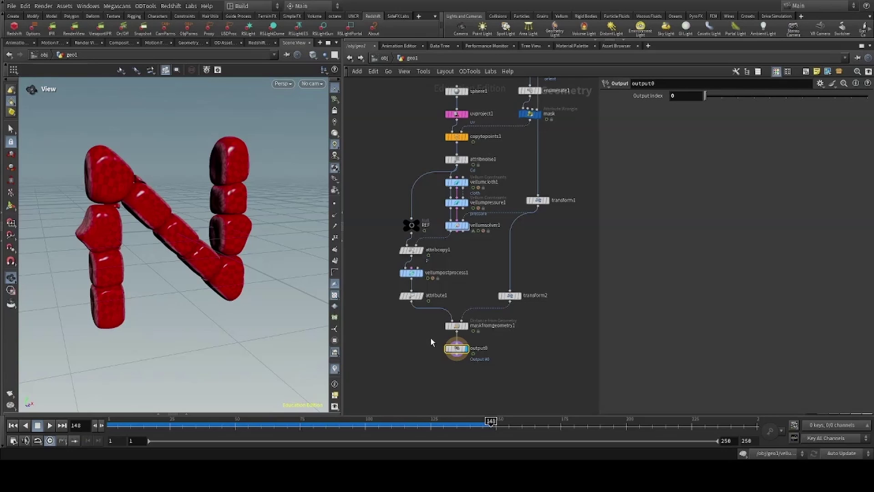
- Enable Redshift tessellation and displacement on the geo1 object, and save the scene
click(384, 58)
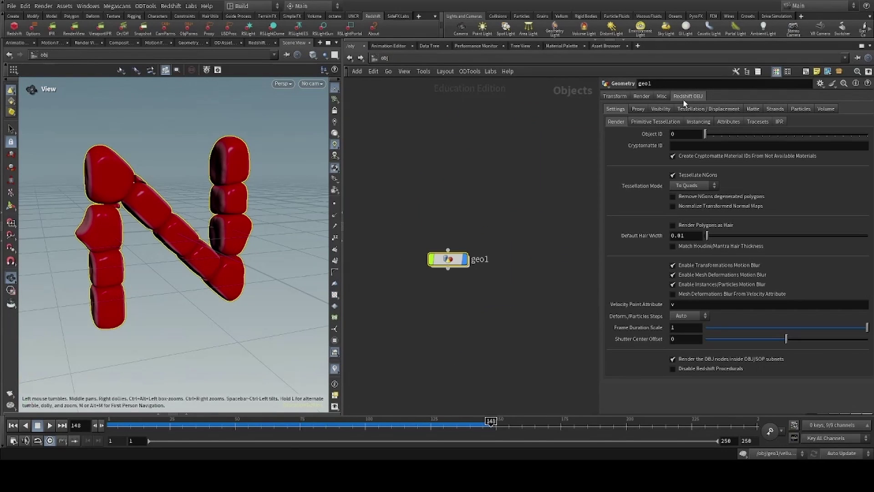
click(690, 108)
click(688, 132)
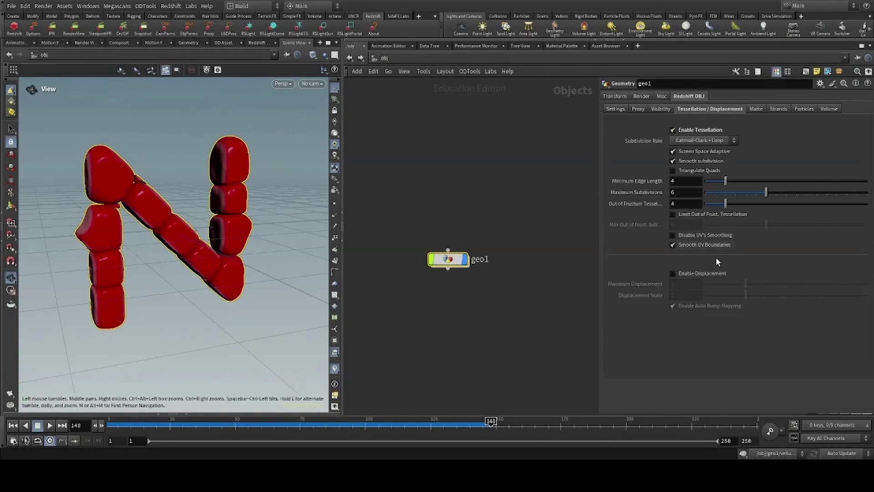
key(ctrl+s)
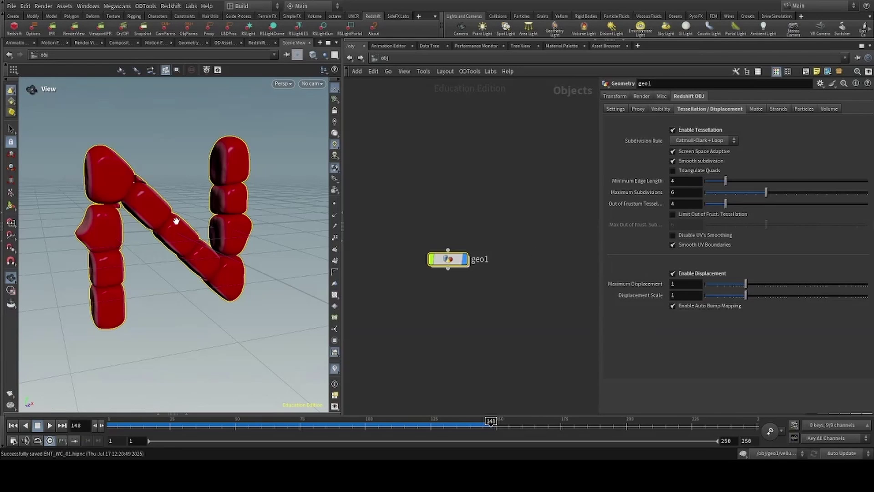
- Add a grid object beside geo1, rotate it -90 about X and translate it -1 in Z
click(527, 263)
scroll(527, 263, down, 2)
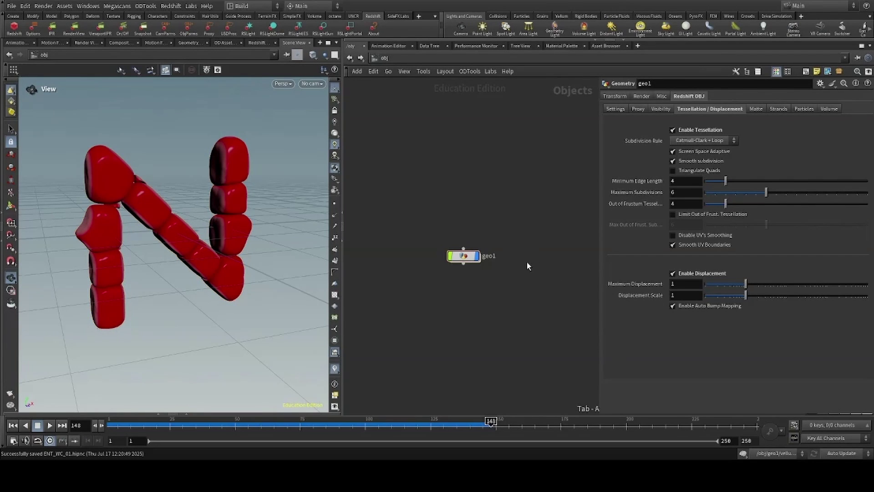
text(grid)
key(Return)
click(527, 262)
double_click(691, 131)
text(-90)
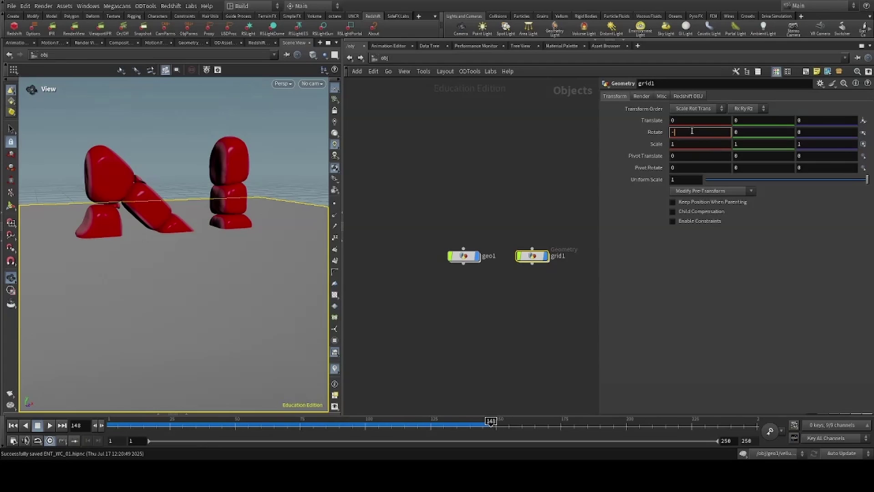
key(Return)
double_click(824, 121)
text(-1)
key(Return)
- Add a camera object above geo1 and give it the Redshift camera parameters
middle_drag(479, 213, 463, 233)
click(463, 233)
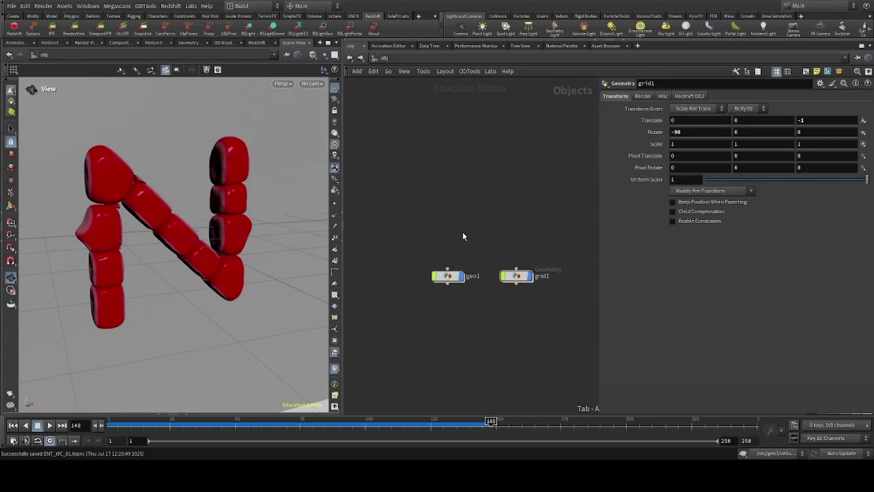
key(Tab)
text(cam)
key(Return)
click(462, 233)
click(165, 30)
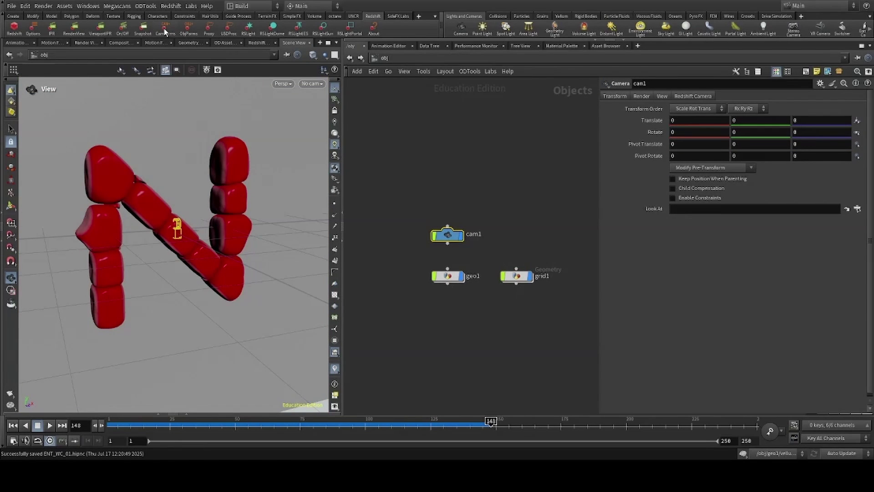
- Give cam1 a square resolution based on its 1280 width and set its focal length to 100 mm
click(664, 96)
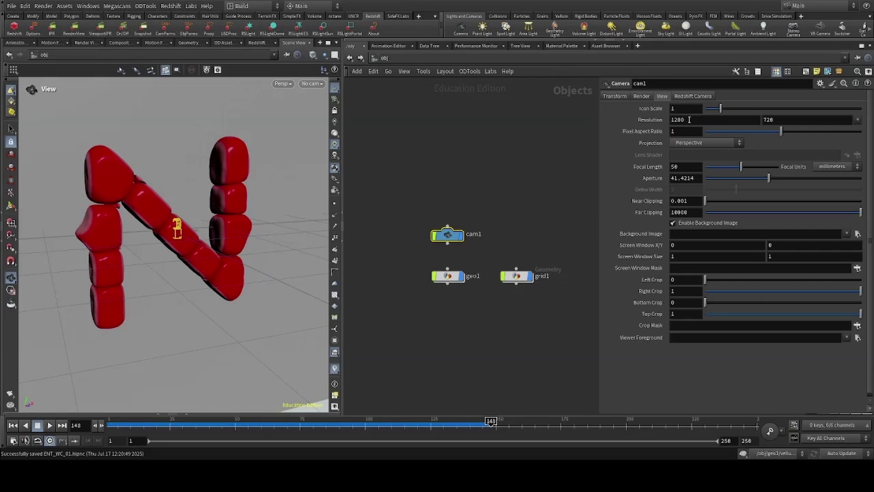
click(701, 121)
key(Tab)
text(12)
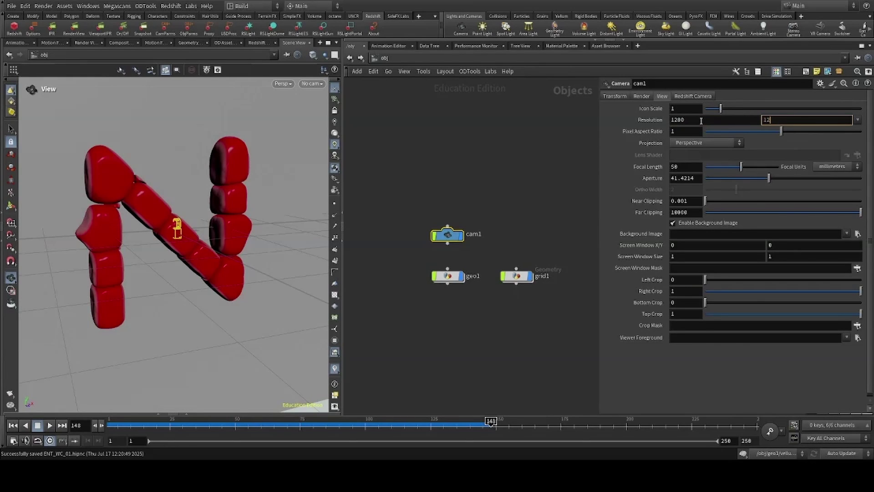
click(686, 168)
text(100)
key(Return)
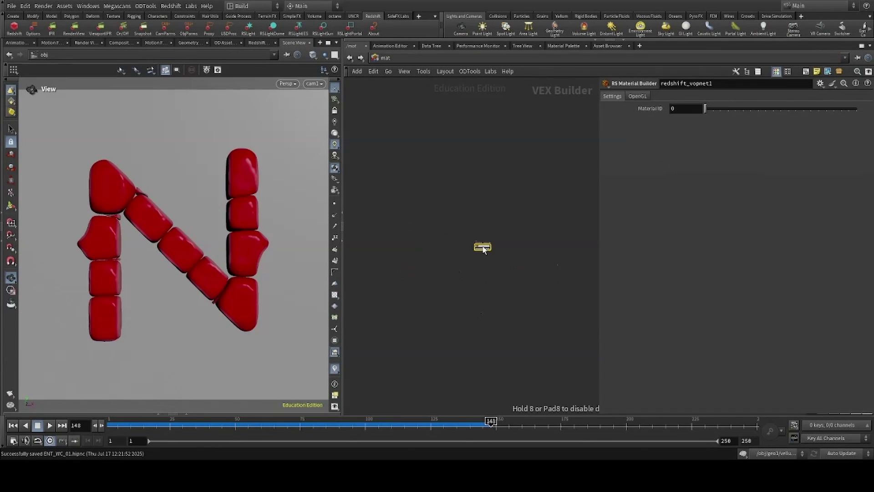
- Duplicate the redshift_vopnet1 material builder below the original and name the copy BG
scroll(483, 248, up, 6)
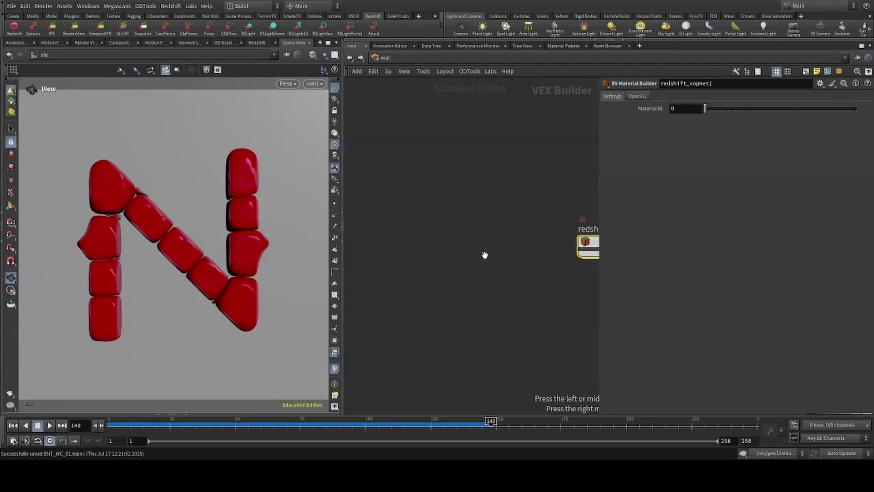
middle_drag(484, 255, 399, 242)
scroll(418, 259, down, 2)
text(BG)
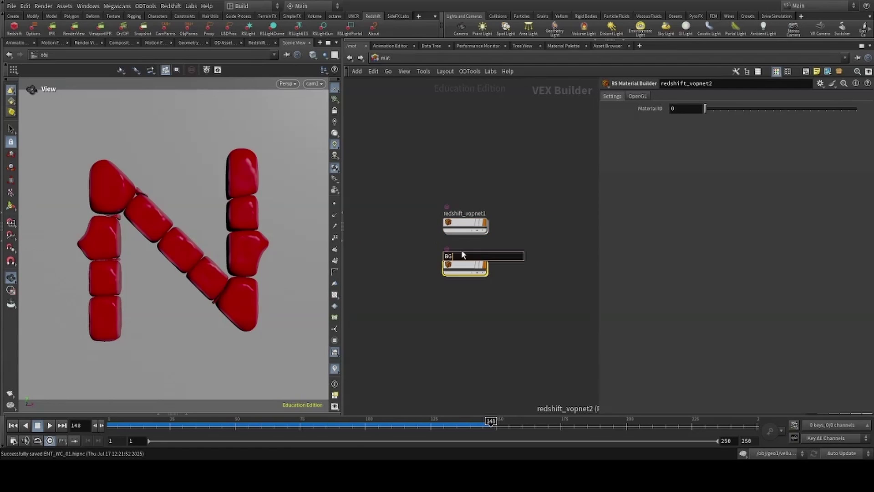
key(Return)
- Replace the default StandardMaterial1 node inside the BG material network
key(i)
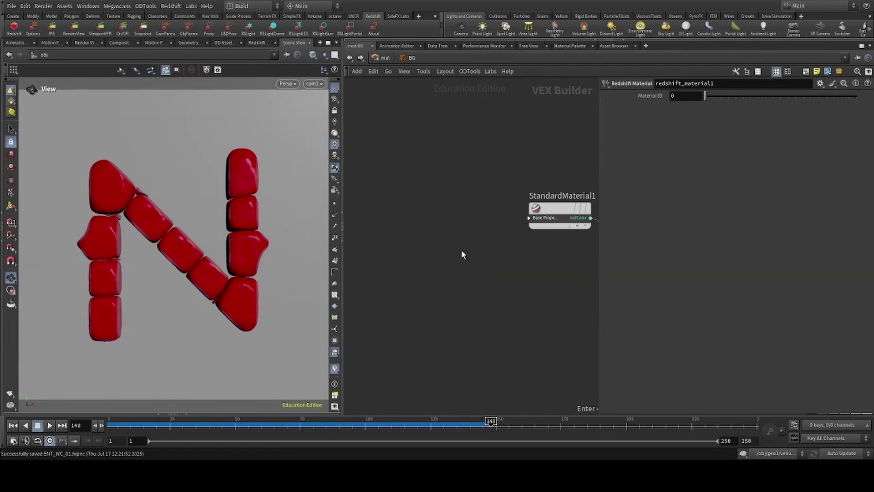
middle_drag(461, 251, 380, 262)
scroll(380, 262, down, 2)
drag(411, 198, 506, 253)
key(Delete)
key(Return)
click(453, 264)
- Return to the mat network, copy the BG node and rename redshift_vopnet1 to WaterColour
click(386, 59)
key(ctrl+c)
click(467, 213)
text(W)
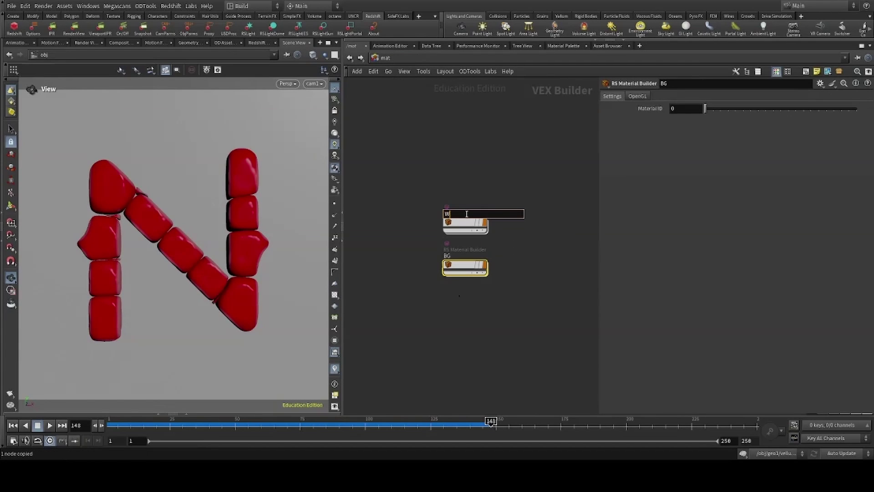
text(aterColour)
key(Return)
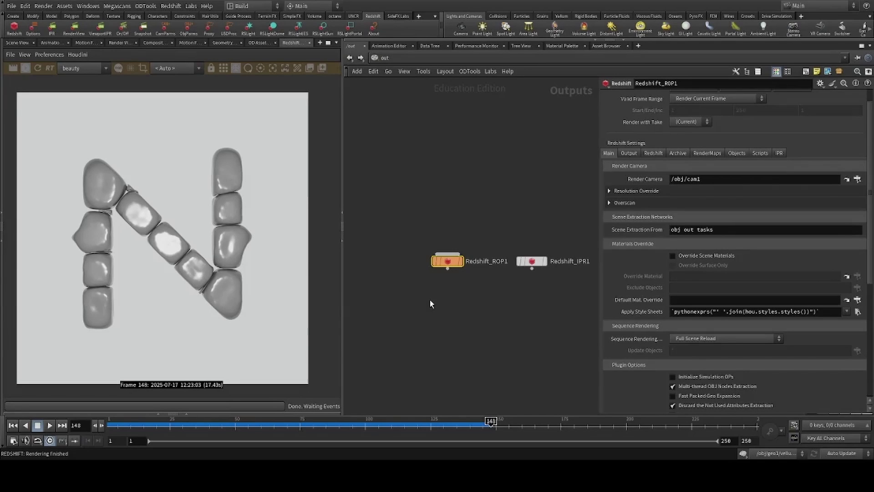
- Switch the Redshift settings of Redshift_ROP1 to Advanced mode and open its Globals settings
click(660, 152)
click(708, 167)
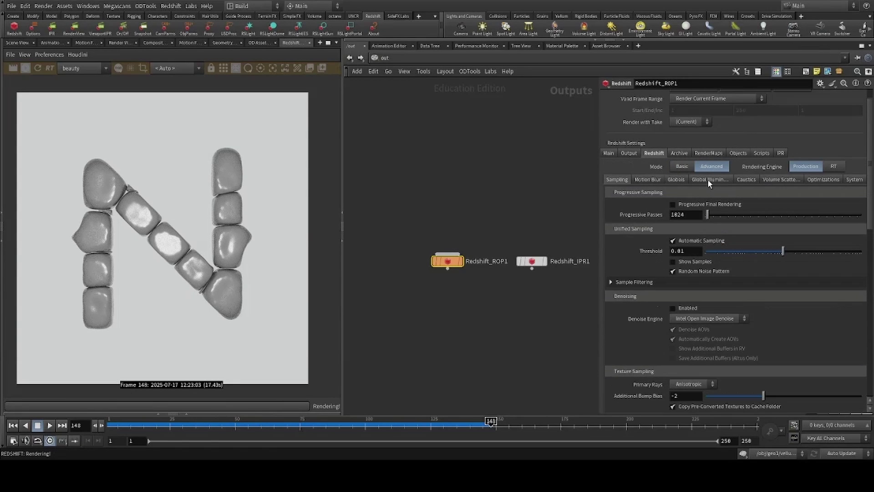
click(678, 179)
scroll(449, 207, up, 1)
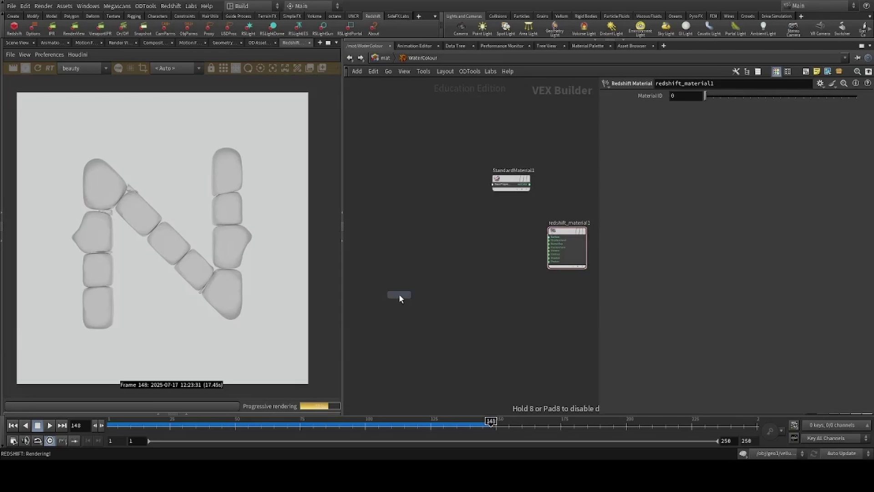
- Place an RS Noise node in WaterColour, set its overall scale to 49 and wire its colour into the material's surface input
click(399, 299)
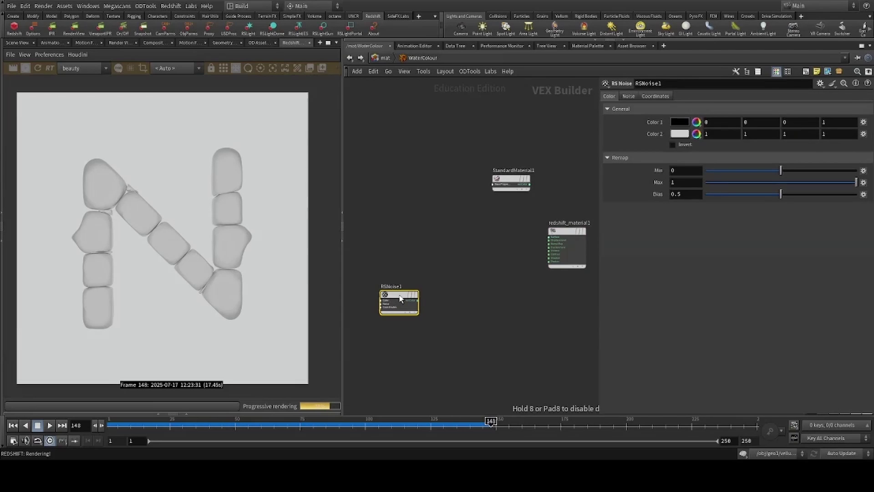
click(657, 96)
click(691, 146)
text(49)
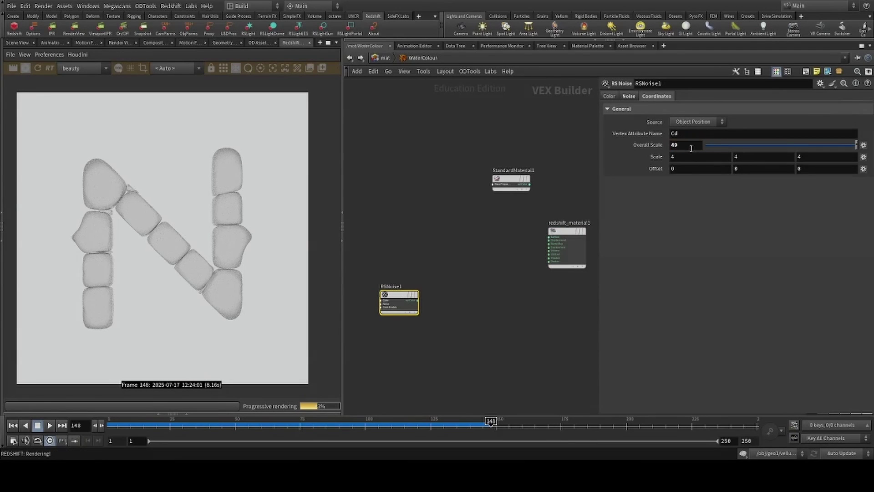
key(Return)
click(418, 300)
click(546, 236)
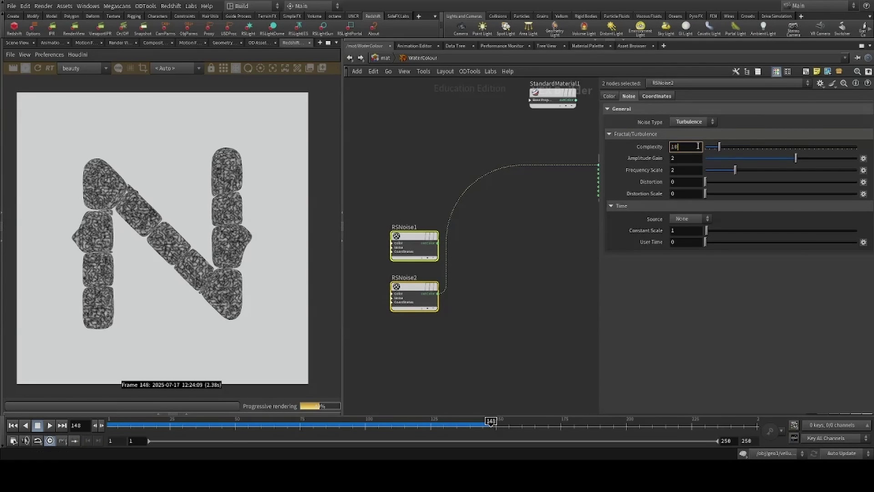
- Set complexity to 10 on both noise nodes and give RSNoise2 a distortion of 1.27 and distortion scale of 8.25
key(Return)
drag(705, 182, 830, 207)
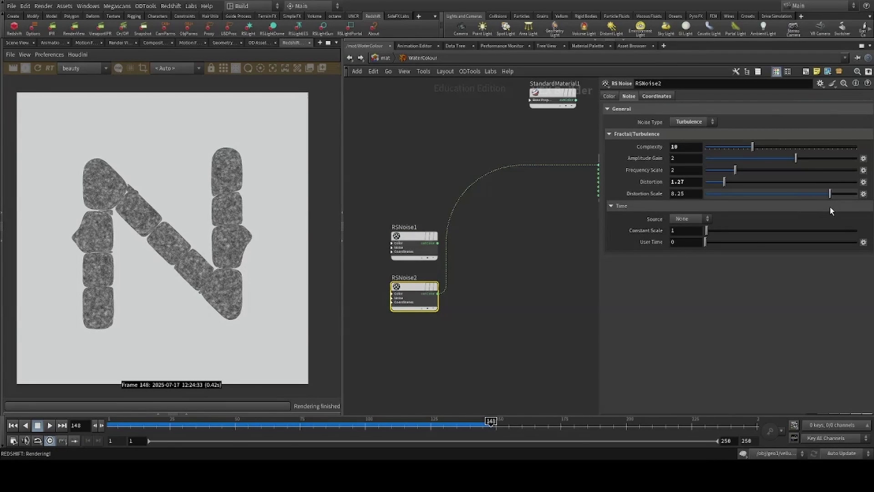
- Insert a third RS Noise node after RSNoise2, using RSNoise2 as its color1 and wiring RSNoise1 into color2
drag(480, 223, 457, 185)
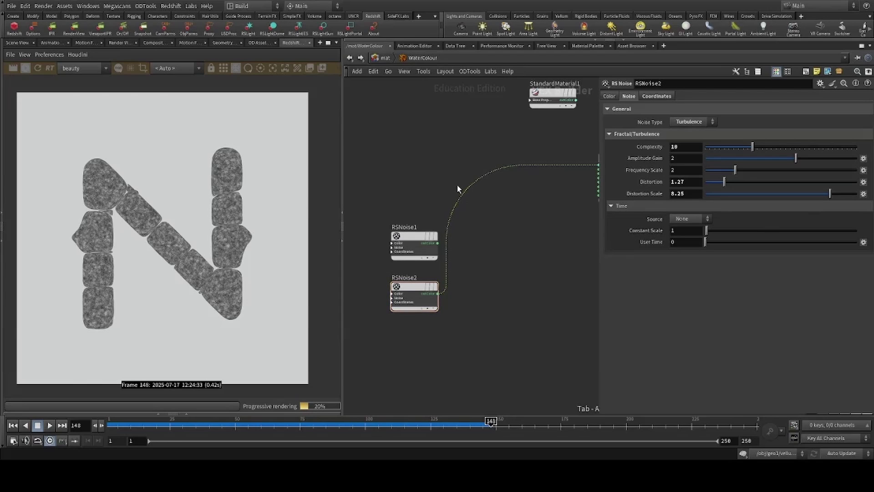
click(457, 185)
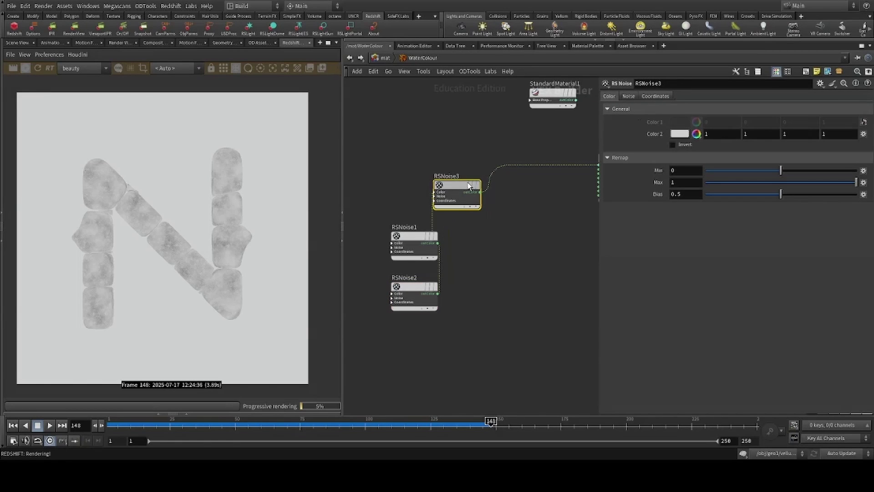
drag(469, 179, 501, 242)
scroll(458, 289, up, 3)
click(469, 225)
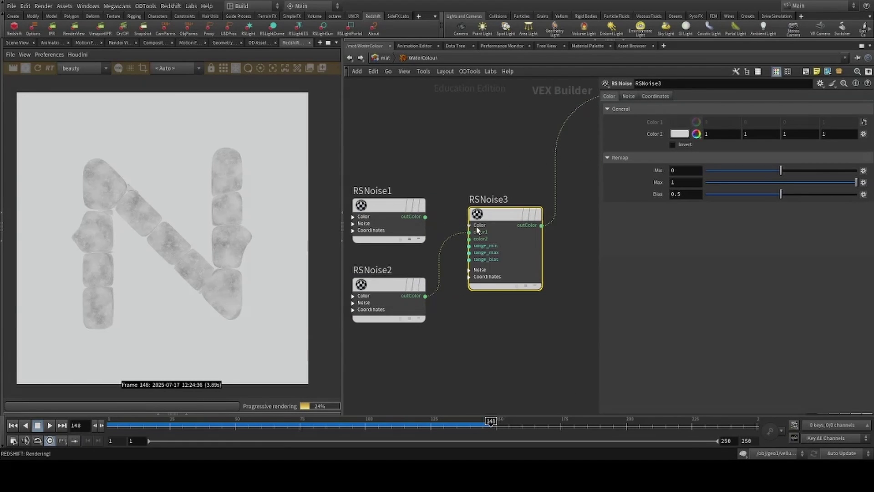
click(425, 217)
click(470, 239)
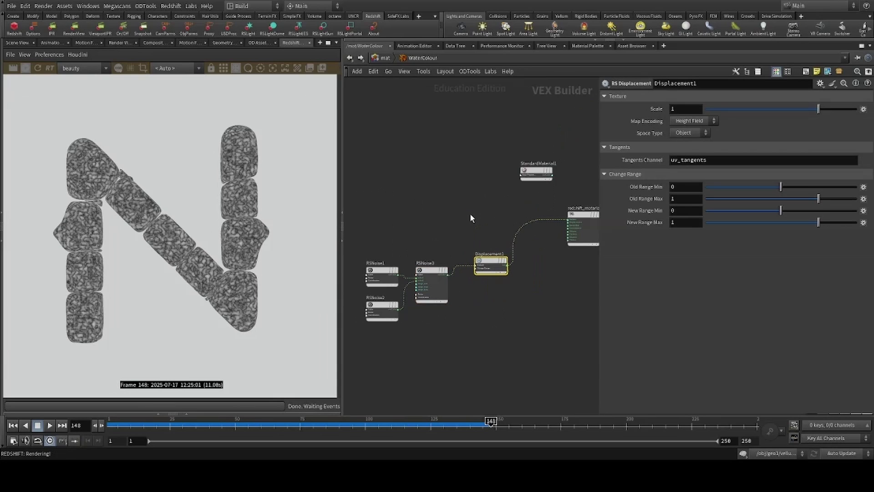
- Wire Displacement1 into the displacement input of redshift_material1 and move the noise nodes farther away from it
scroll(509, 217, up, 3)
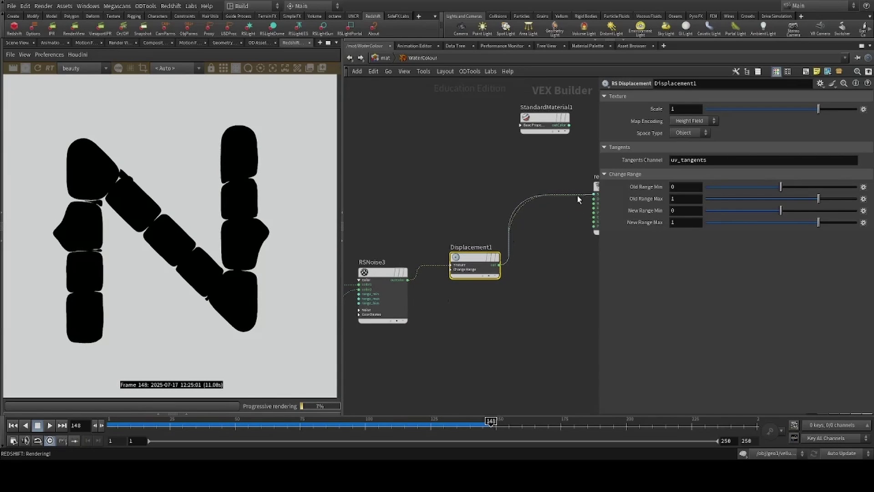
drag(463, 261, 478, 277)
middle_drag(461, 313, 525, 308)
scroll(526, 308, down, 3)
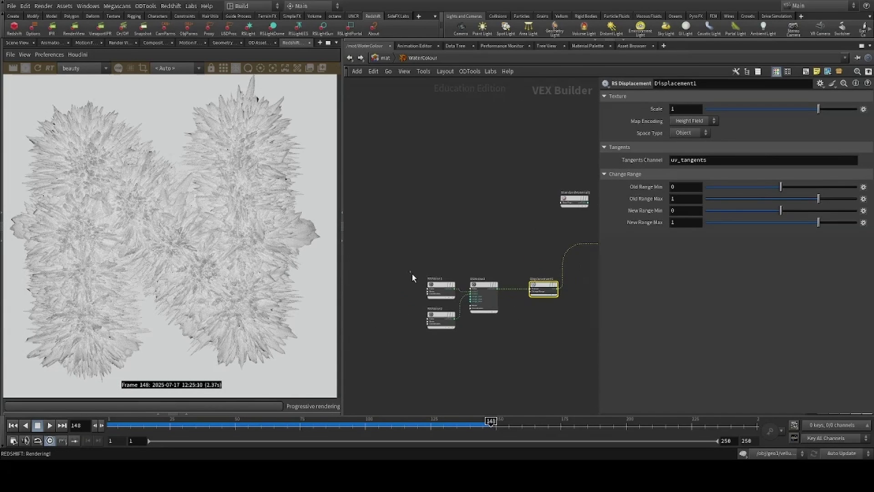
drag(412, 272, 422, 285)
- Set the scale of Displacement1 to 0.6
click(542, 288)
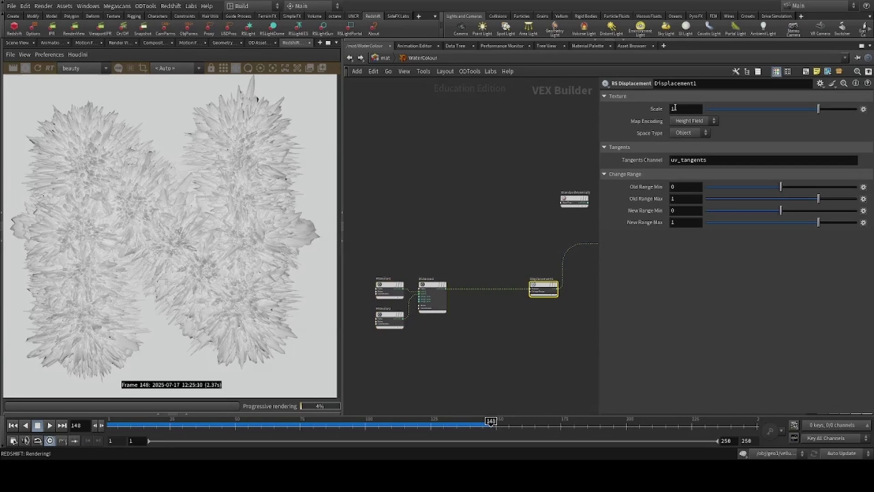
click(686, 97)
click(690, 108)
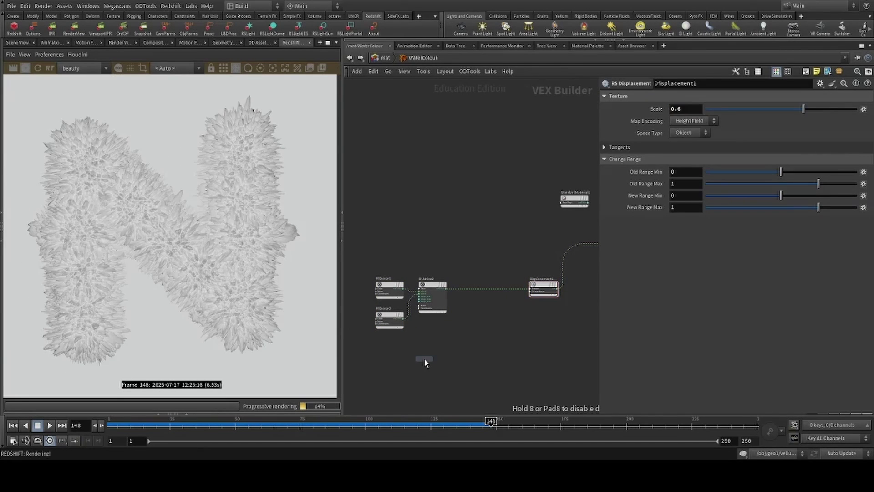
- Place an RS Point Attribute node below the noise nodes and set its attribute name to boarder
click(424, 359)
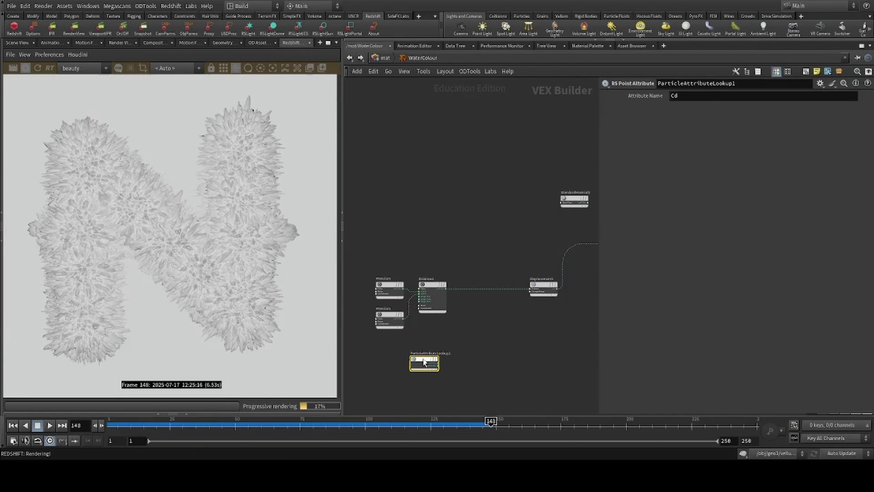
drag(424, 360, 432, 345)
click(712, 99)
text(boarder)
key(Return)
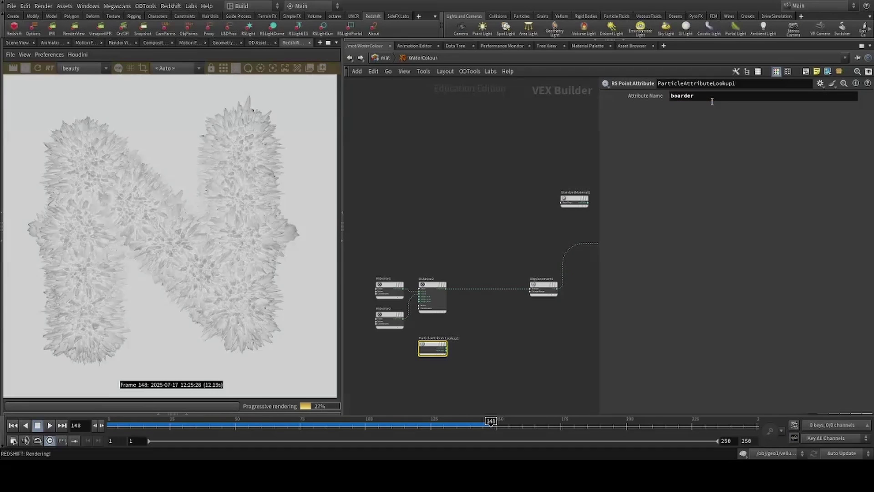
- Insert an RS Mul node between RSNoise3 and Displacement1, feed the boarder point attribute into its second input, and refresh the render
click(476, 291)
key(Tab)
key(Return)
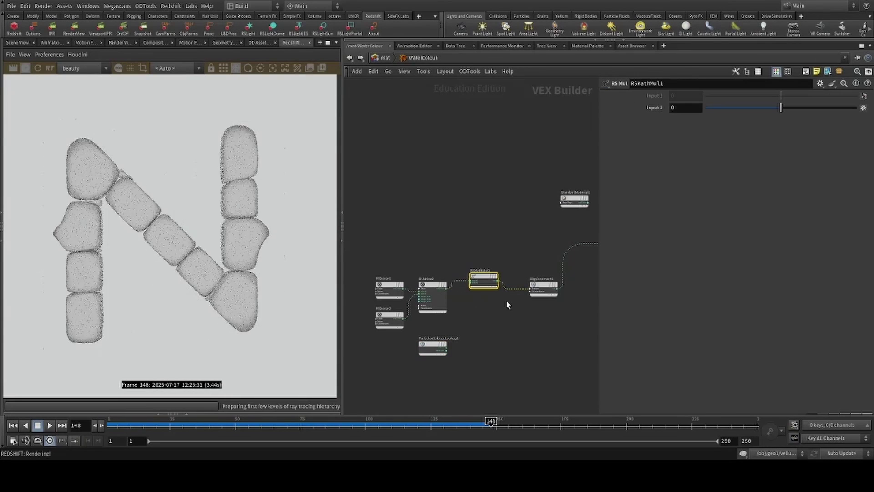
scroll(483, 301, up, 2)
drag(438, 359, 479, 278)
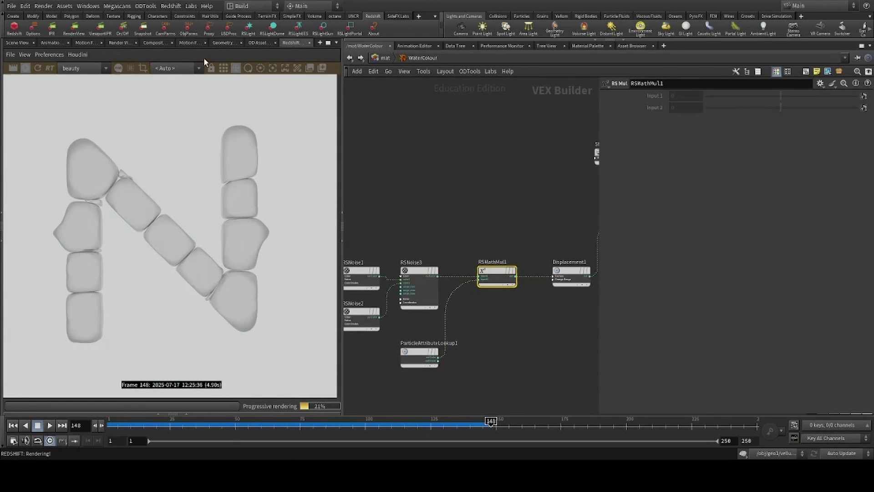
click(38, 69)
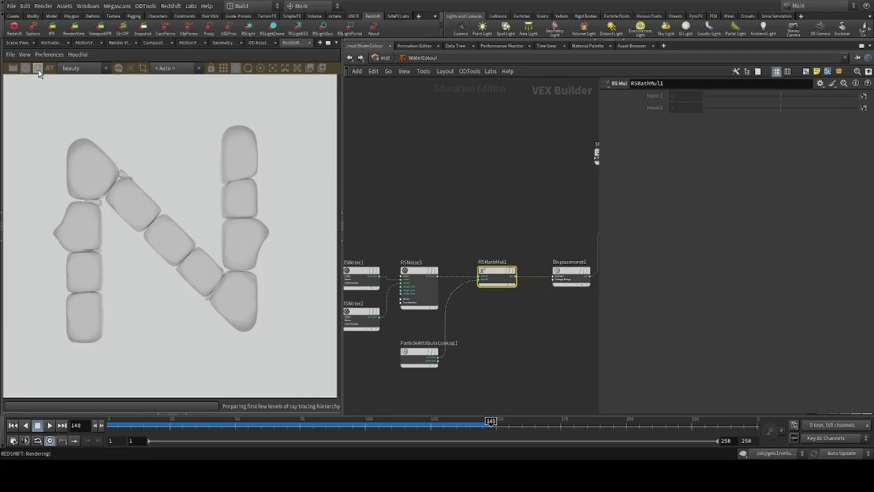
scroll(152, 223, down, 2)
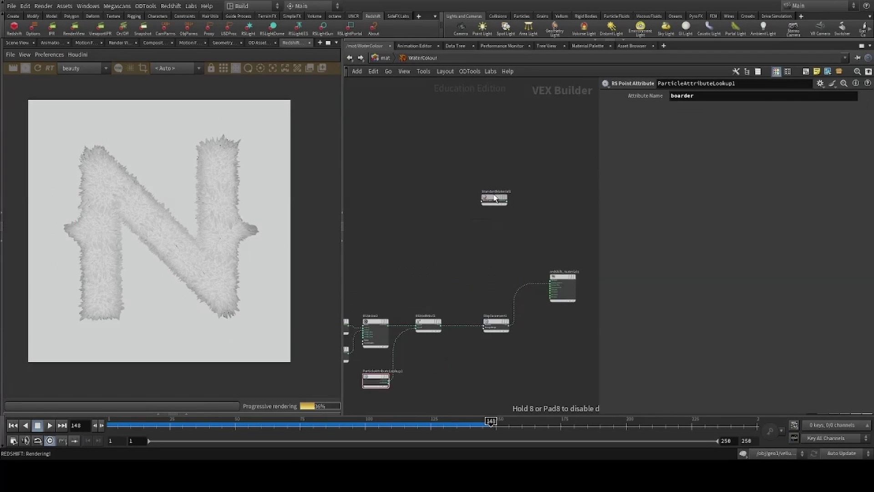
- Add an RS Material with the Milky Coffee preset as the surface of redshift_material1 and set its reflection weight to 0
drag(494, 195, 496, 195)
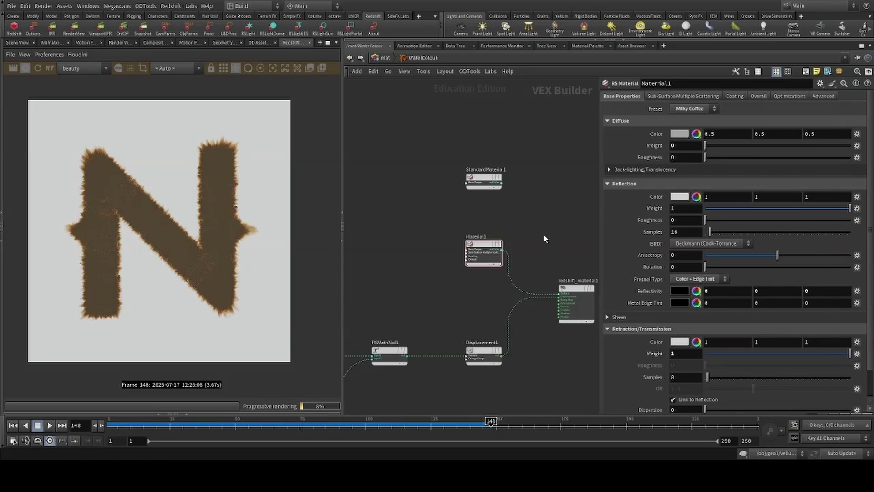
click(685, 209)
text(0)
key(Return)
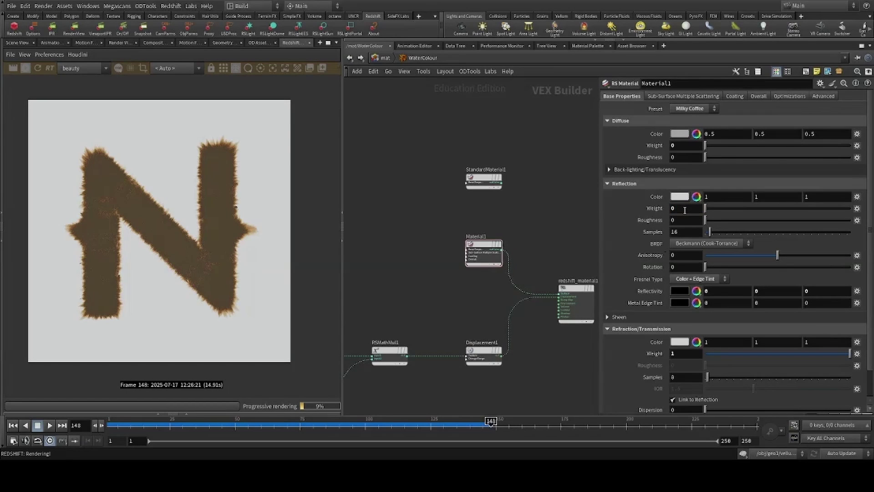
- Set the sub-surface scatter scale of Material1 to 0
scroll(660, 295, down, 2)
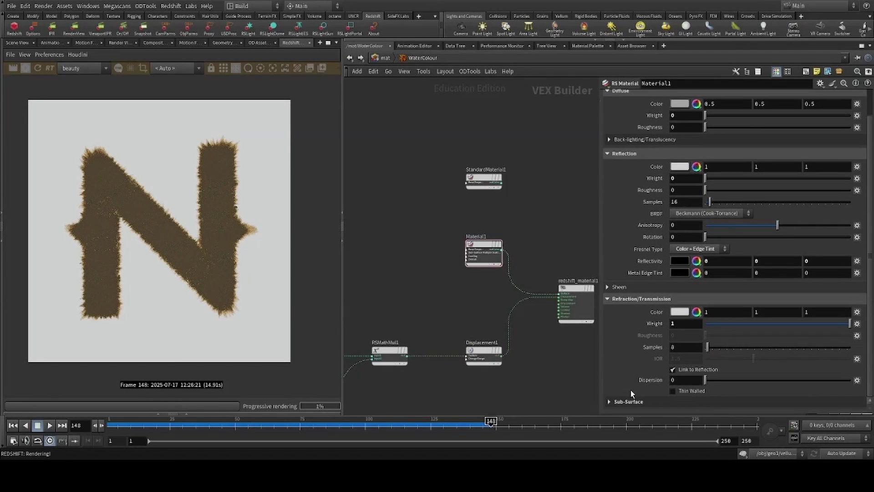
scroll(640, 337, down, 5)
click(689, 376)
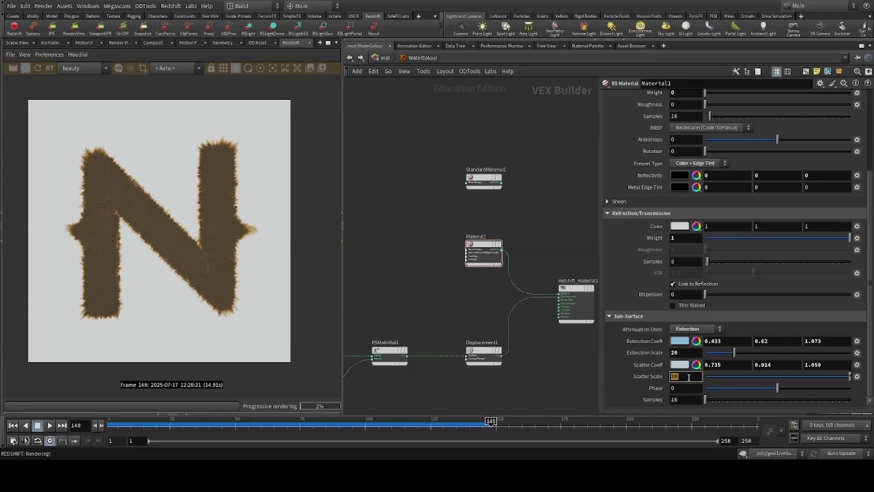
key(Return)
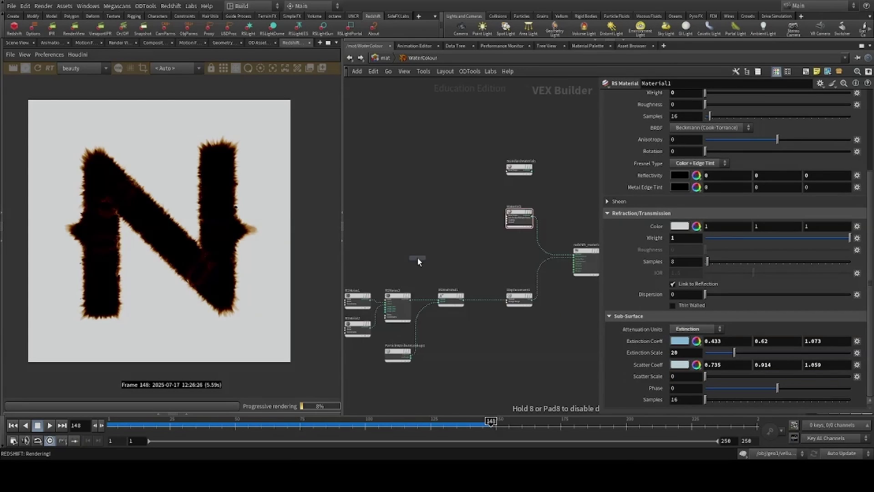
- Place a second RS Point Attribute node above RSNoise3 and point its attribute name at the alpha attribute
click(418, 258)
drag(418, 261, 398, 263)
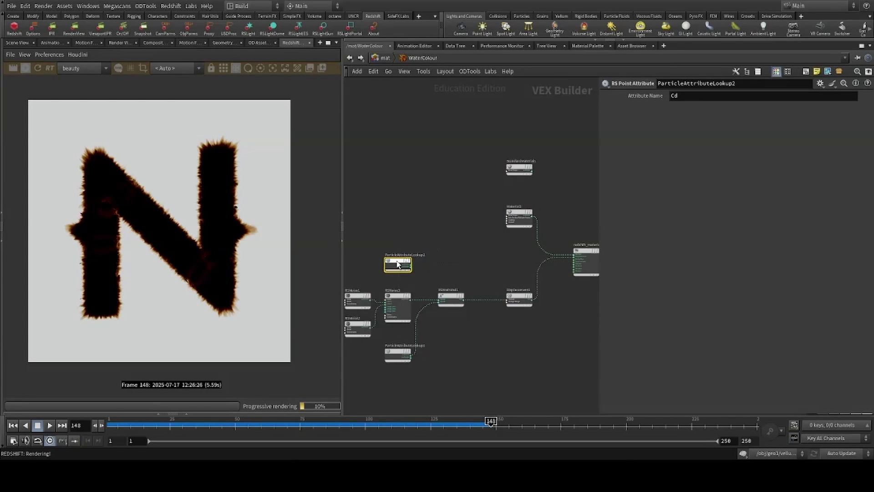
double_click(713, 92)
text(Alp)
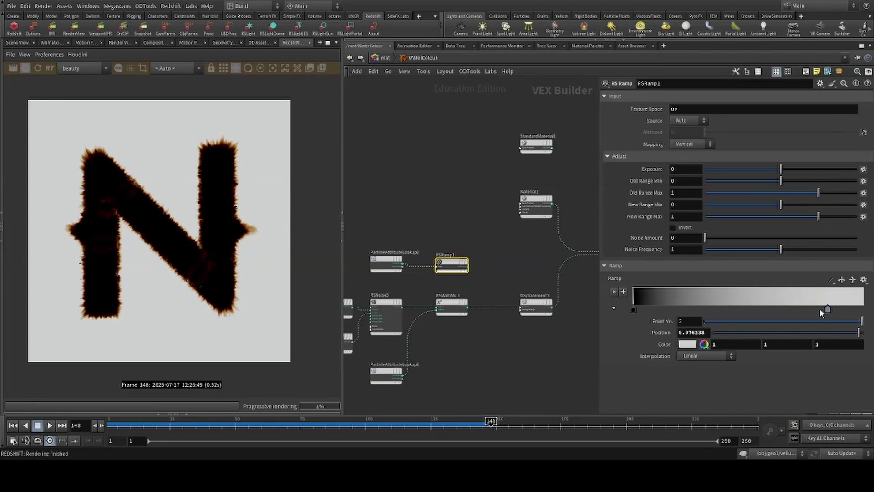
- Move the white point of RSRamp1 to about 0.675 and wire the ramp's color into Material1's opacity_color
drag(819, 308, 788, 309)
scroll(514, 237, up, 4)
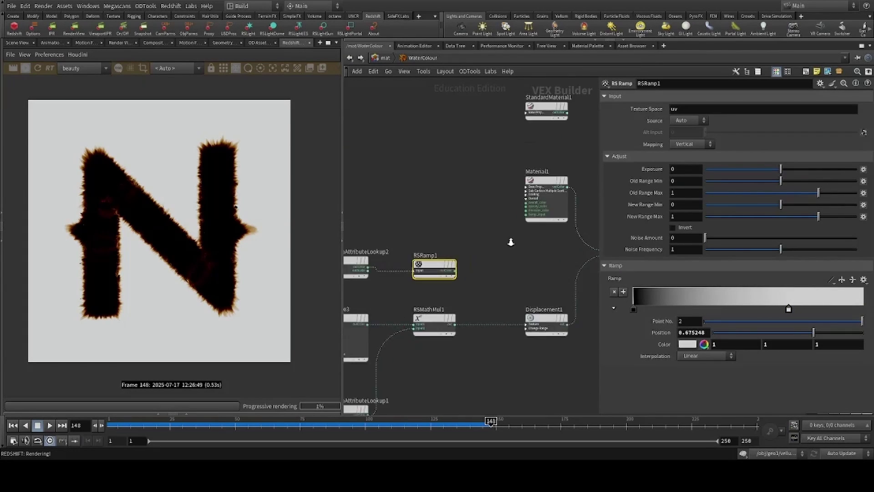
click(533, 190)
click(439, 276)
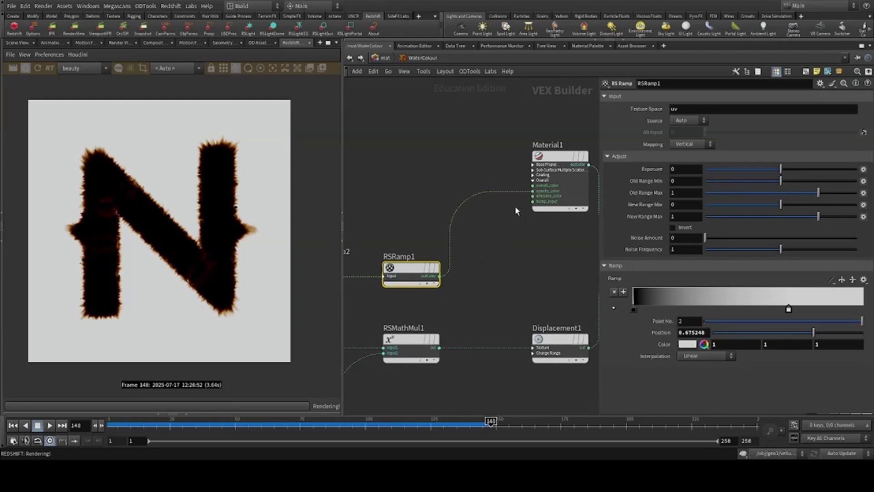
- Expand the base property inputs of Material1 and move the node upward to make room
click(546, 176)
click(547, 176)
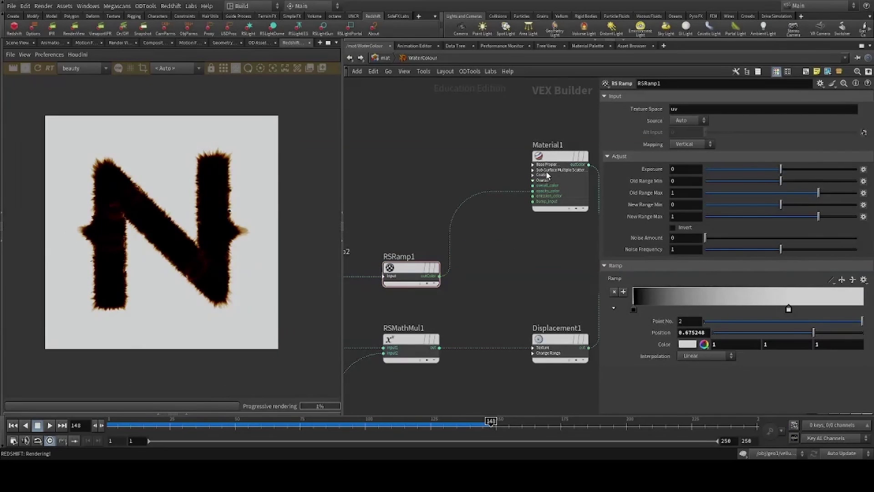
click(548, 165)
drag(552, 157, 550, 109)
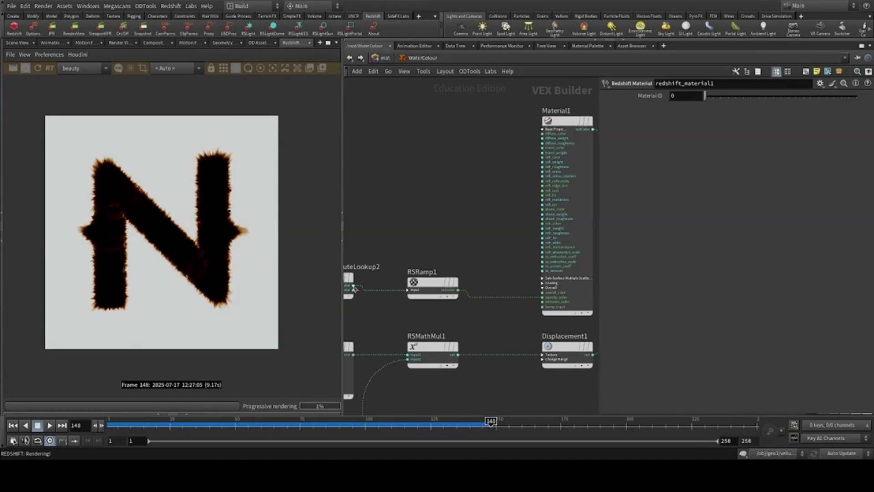
- Add an RS Mul node above RSRamp1, fed by ParticleAttributeLookup2, and wire its output into Material1's ss_extinction_scale
click(353, 287)
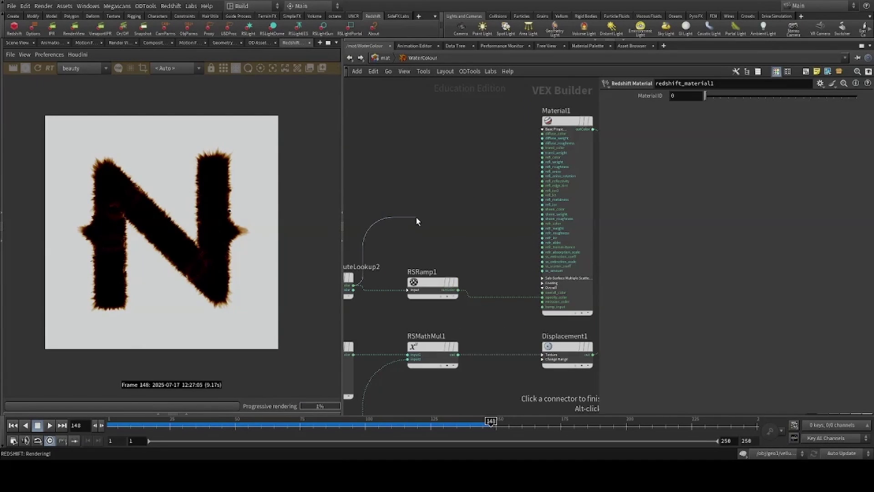
key(Tab)
text(mul)
key(Return)
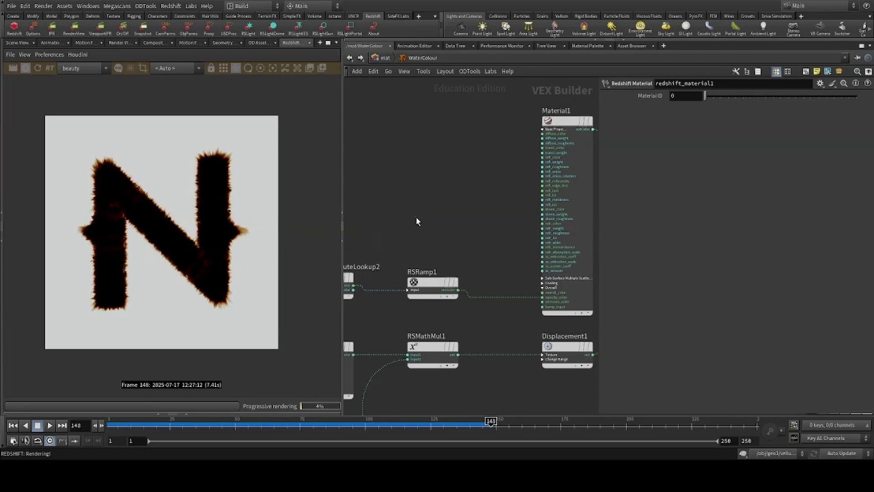
click(416, 216)
drag(416, 216, 433, 231)
scroll(479, 258, up, 1)
click(455, 237)
click(549, 261)
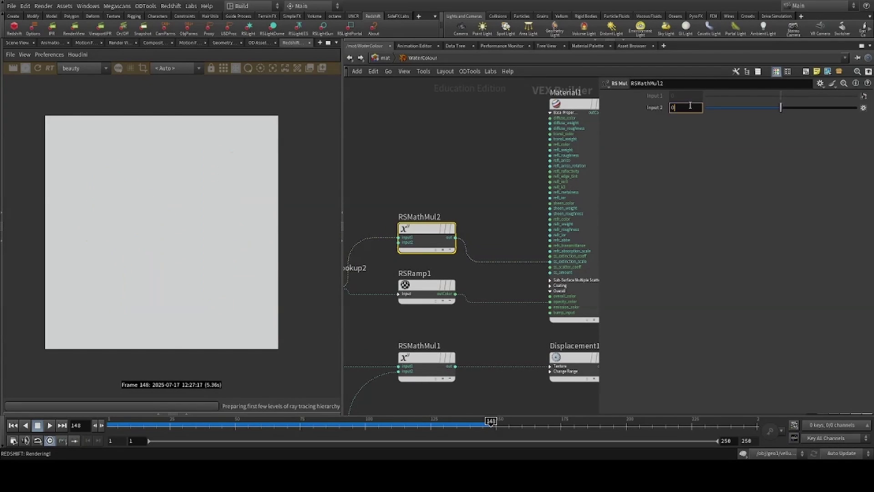
- Set Input 2 of RSMathMul2 to 5
click(689, 106)
text(5)
key(Return)
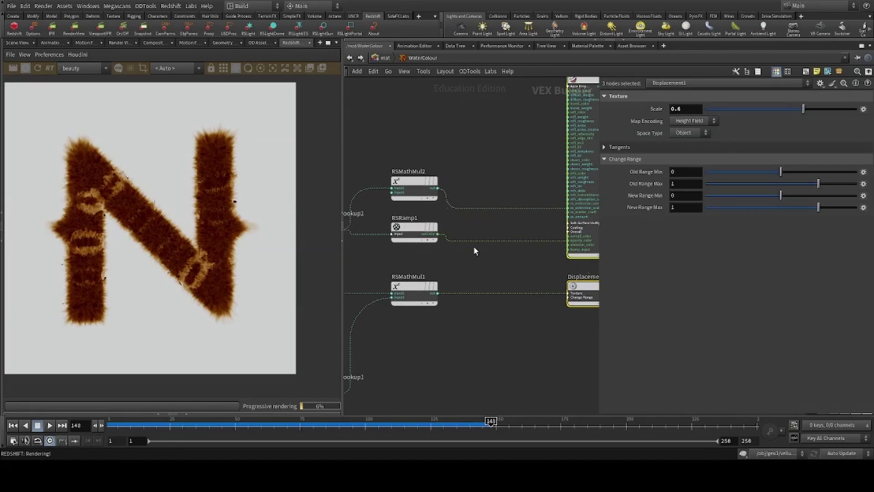
- Insert another RS Mul node between RSMathMul1 and Displacement1 and wire RSRamp1 into its second input
click(478, 326)
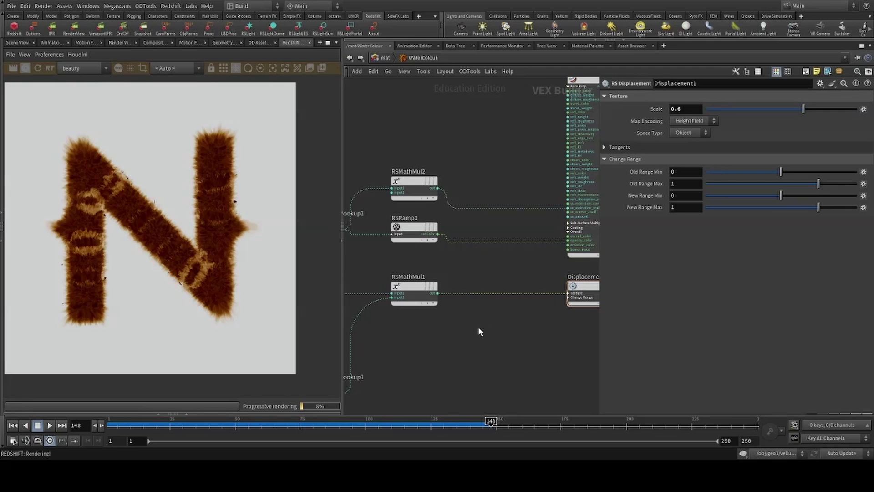
key(Return)
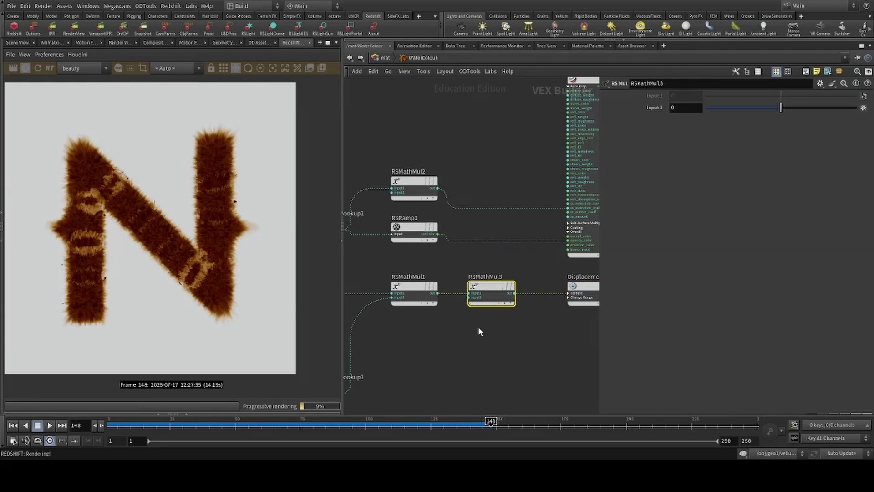
scroll(448, 255, up, 3)
drag(437, 224, 478, 312)
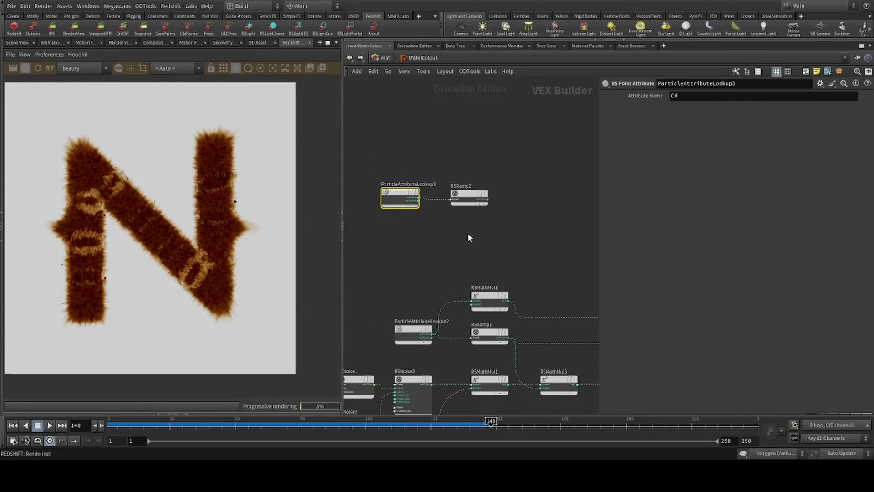
- Wire the color output of RSRamp2 into the ss_extinction_coeff input of Material1
click(471, 196)
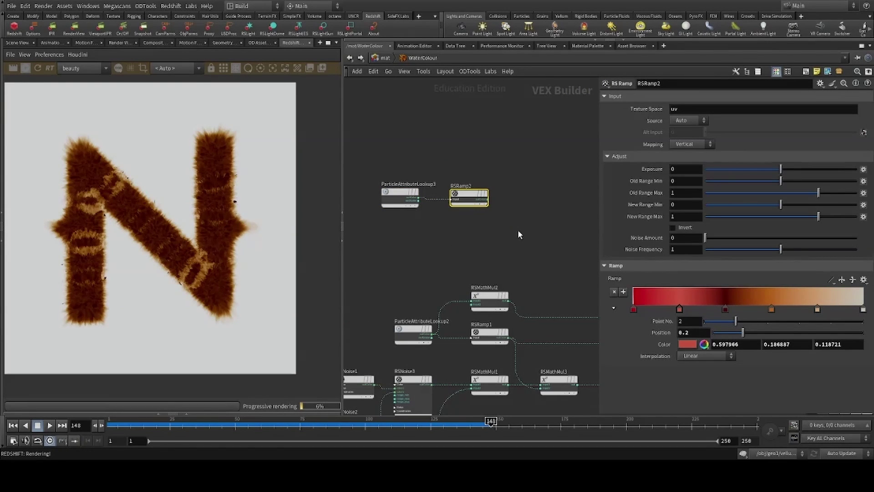
click(488, 199)
scroll(539, 288, up, 4)
middle_drag(538, 287, 496, 283)
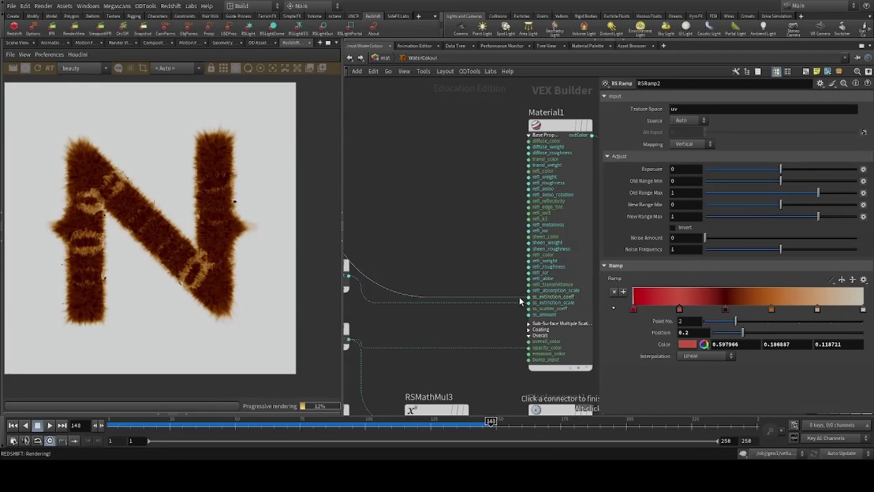
click(521, 298)
middle_drag(461, 257, 505, 260)
scroll(506, 259, down, 4)
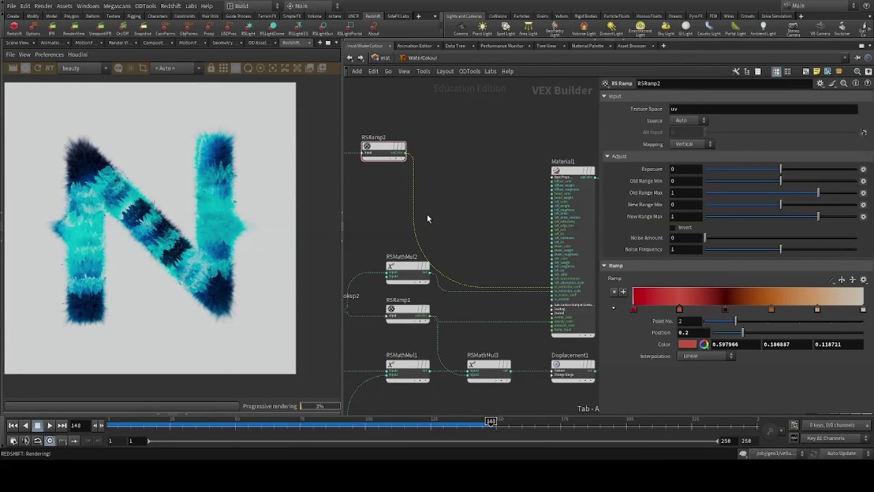
- Insert an RS Color Correct node between RSRamp2 and Material1, with a hue shift of 180 and a lower gamma
key(Return)
click(489, 214)
drag(679, 131, 661, 125)
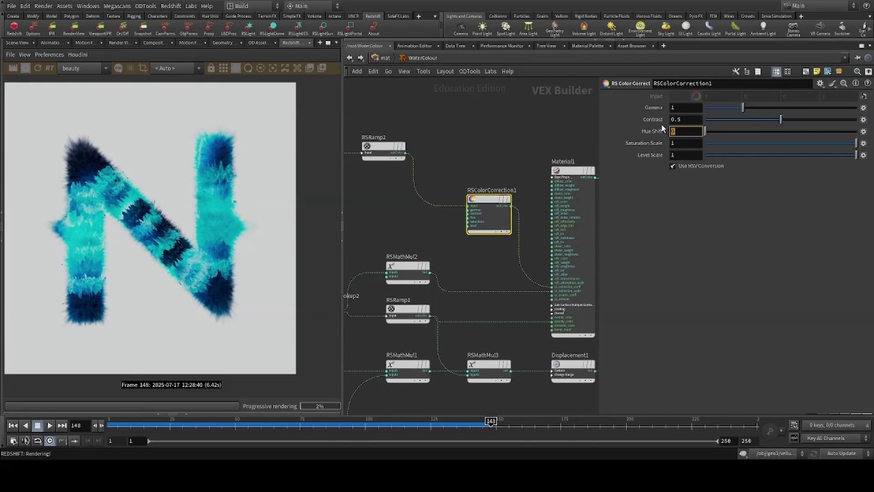
text(180)
key(Return)
drag(739, 109, 723, 110)
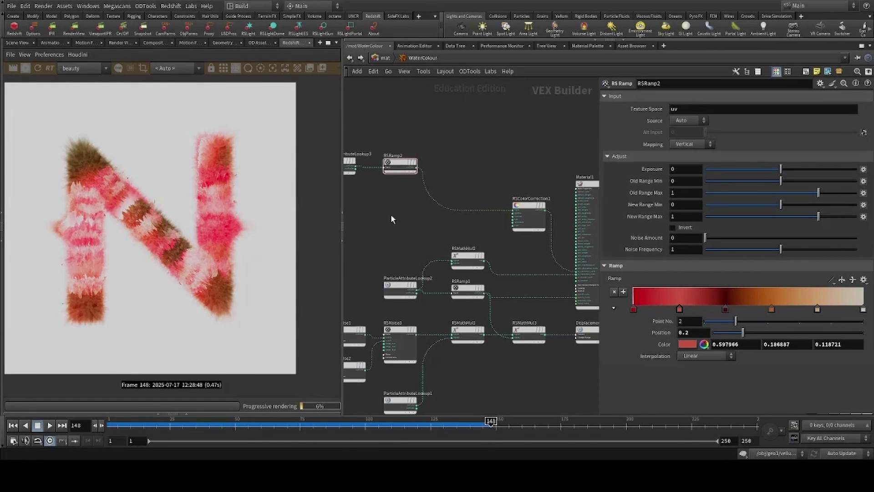
- Add RS Color Correct and RS Noise nodes below RSRamp2, and insert an RS Color Mix between RSRamp2 and RSColorCorrection1
middle_drag(391, 219, 420, 223)
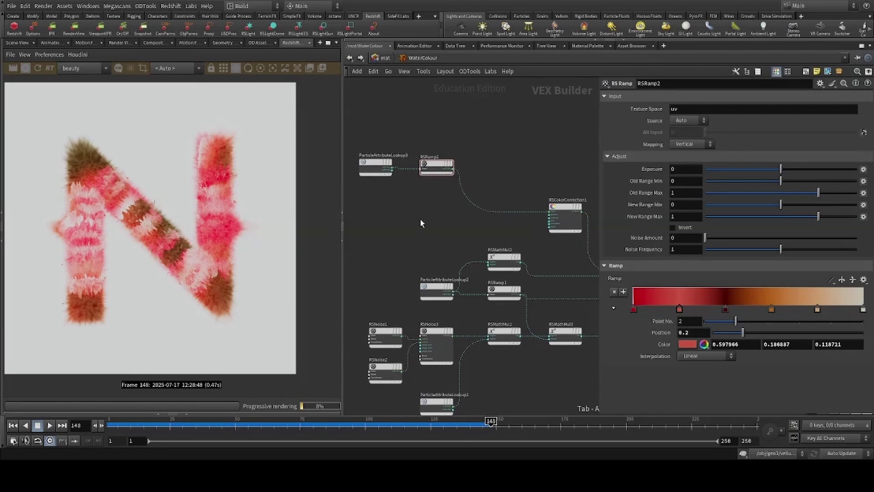
click(419, 220)
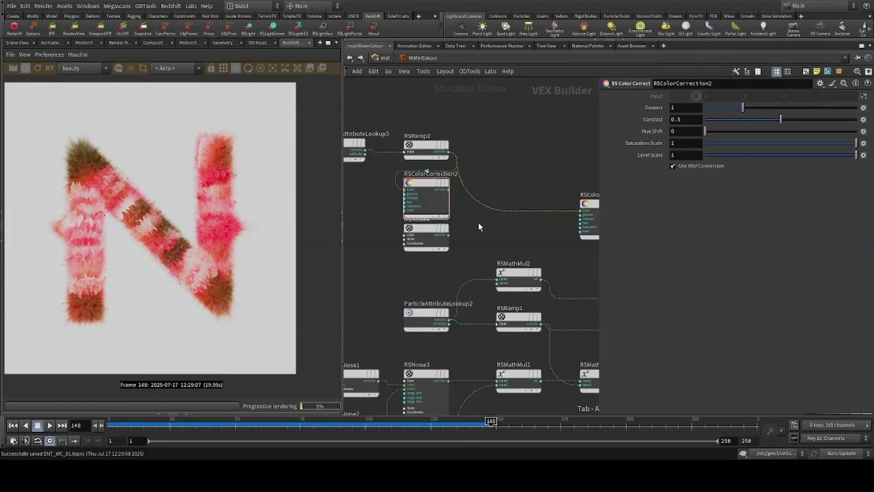
click(478, 222)
drag(478, 223, 518, 149)
scroll(483, 199, up, 1)
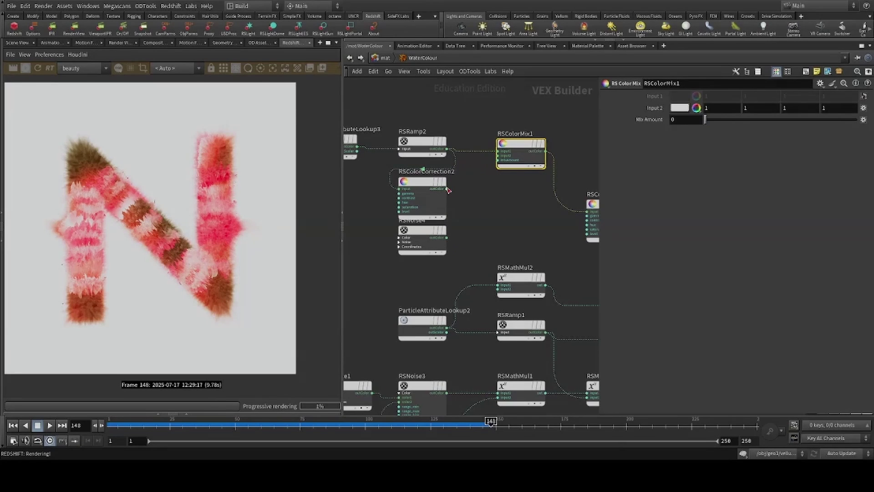
- Wire RSColorCorrection2 into RSColorMix1's second input and RSNoise4 into its mix amount, moving the noise node below the mix
click(446, 188)
click(496, 156)
click(496, 160)
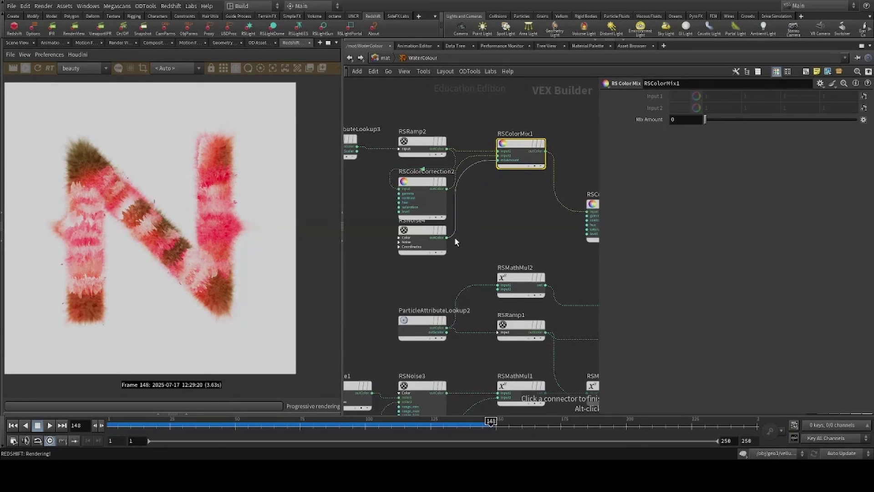
click(448, 237)
drag(429, 229, 494, 223)
- Lower the contrast of RSColorCorrection2
click(427, 201)
drag(744, 122, 711, 124)
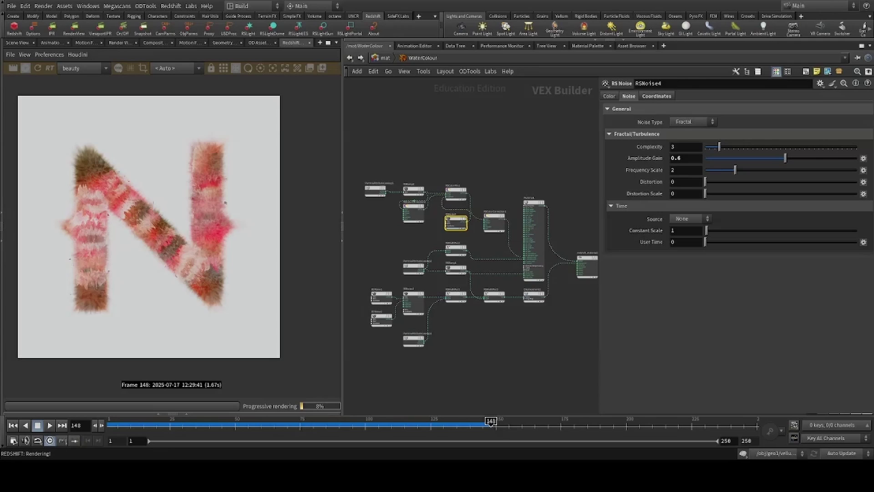